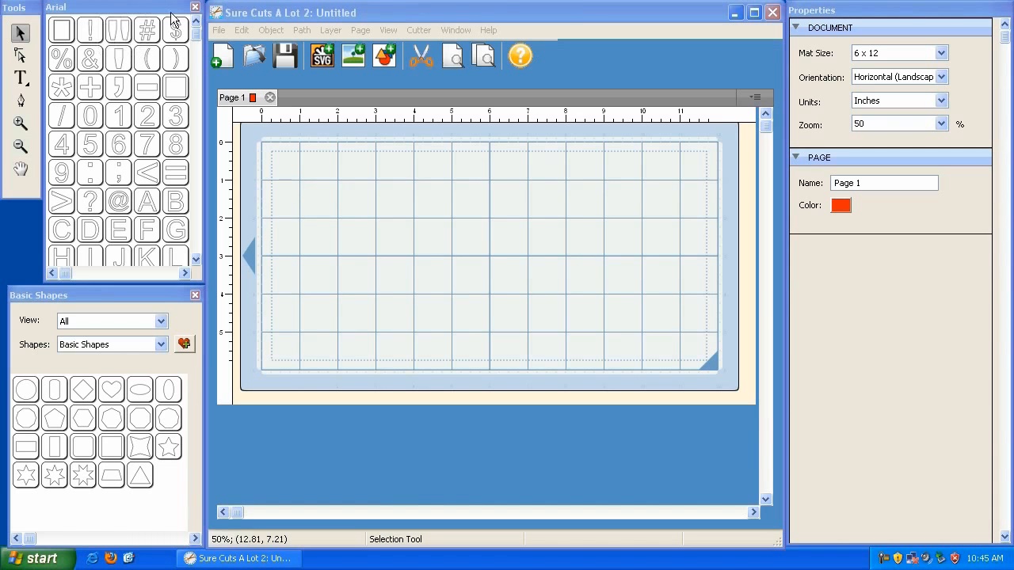
Add a heart from the basic shapes, enlarge it to about 2.34 by 1.92 inches and place it near X 1.60, Y 1.08.
click(112, 396)
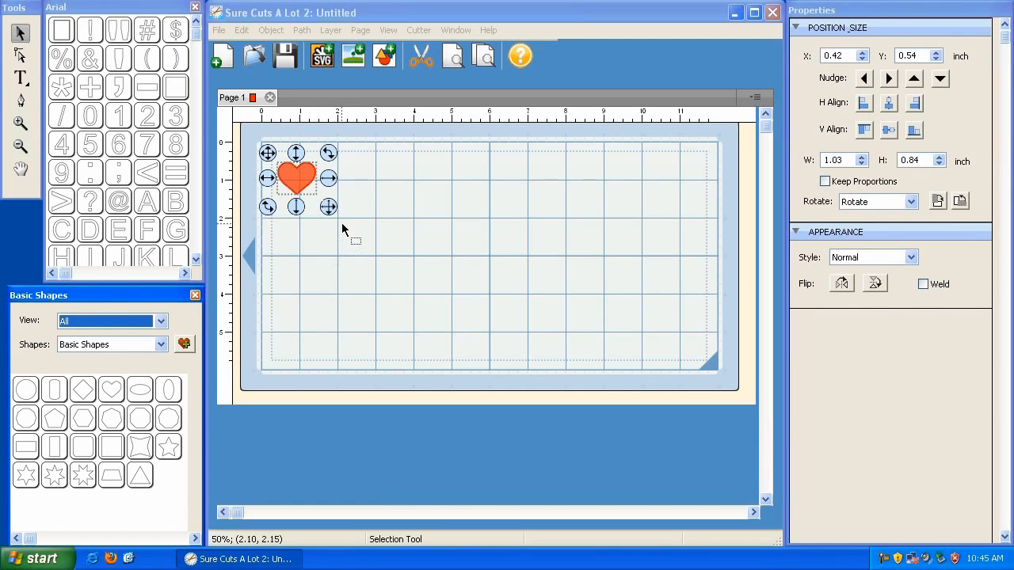
drag(328, 207, 378, 248)
drag(267, 154, 329, 191)
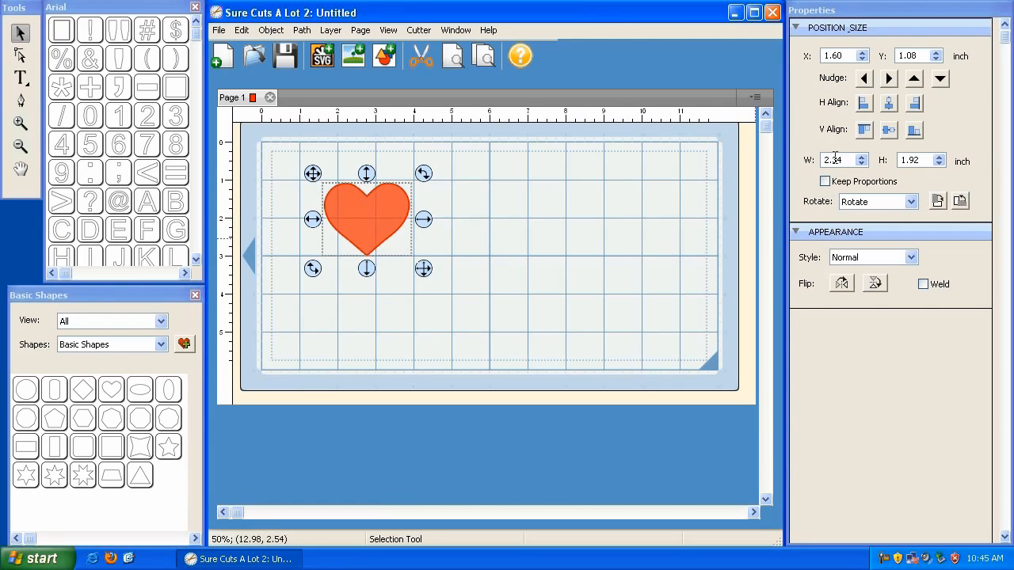
click(537, 206)
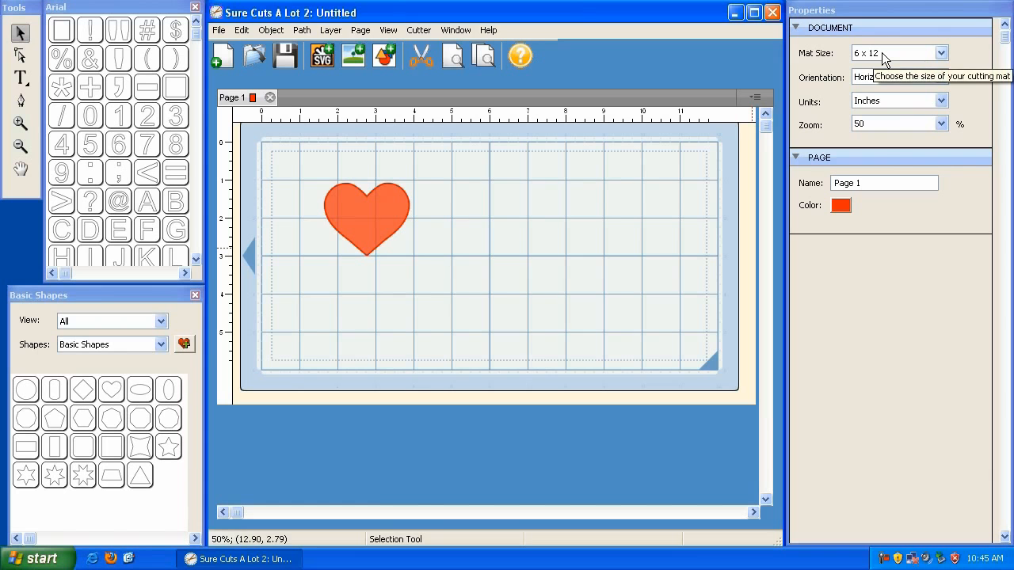
Set the document's mat size to 12 x 12 and its orientation to Vertical (Portrait).
click(881, 53)
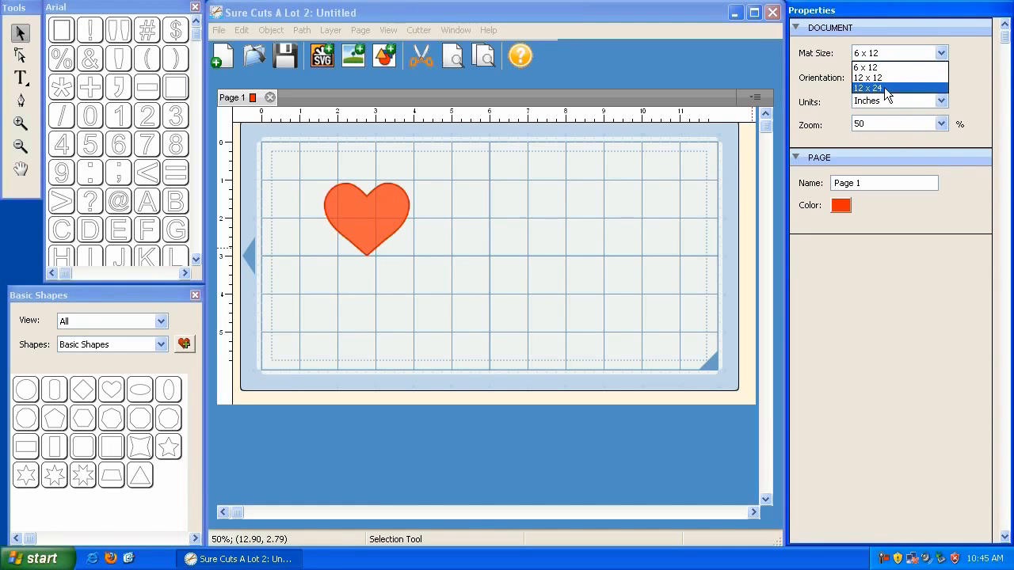
click(885, 77)
click(941, 78)
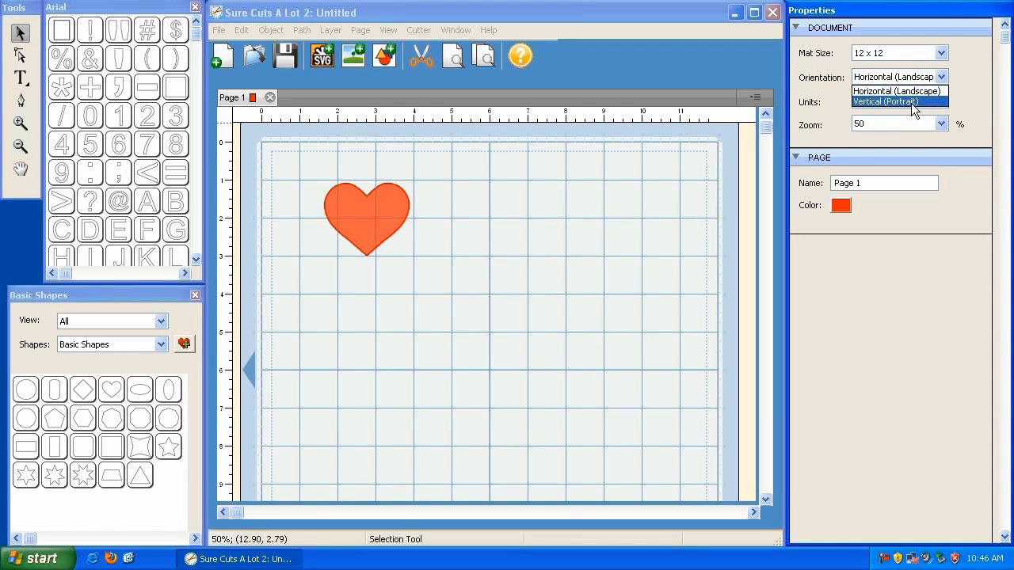
click(911, 102)
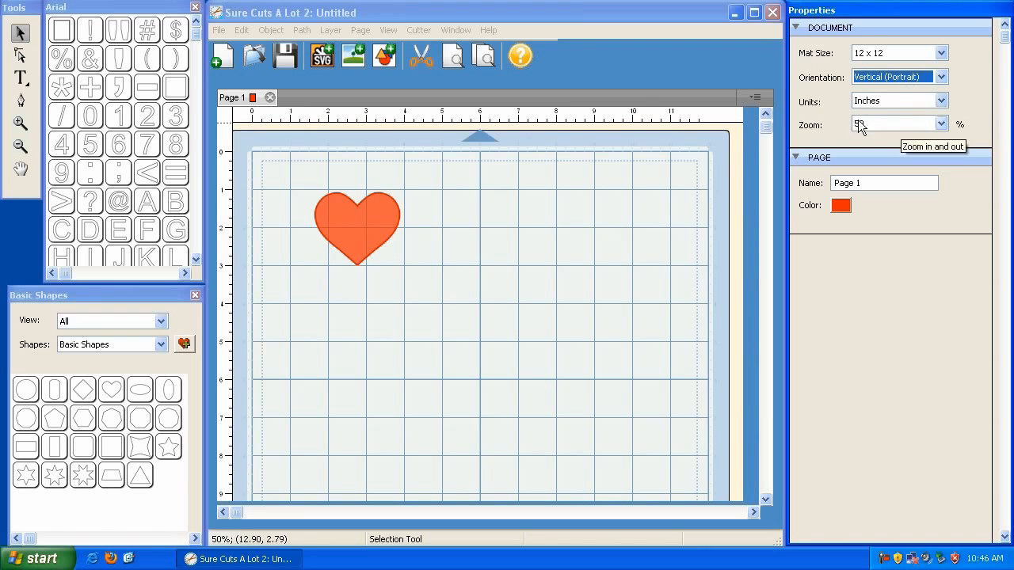
Set the document's mat size to 6 x 12 and its orientation to Horizontal (Landscape).
click(21, 146)
click(504, 339)
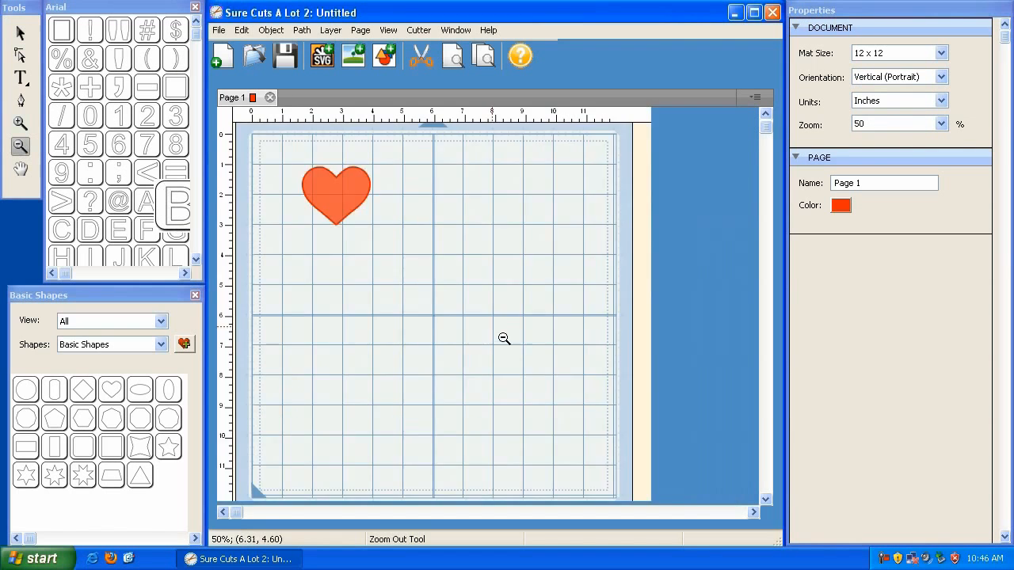
click(511, 334)
click(894, 49)
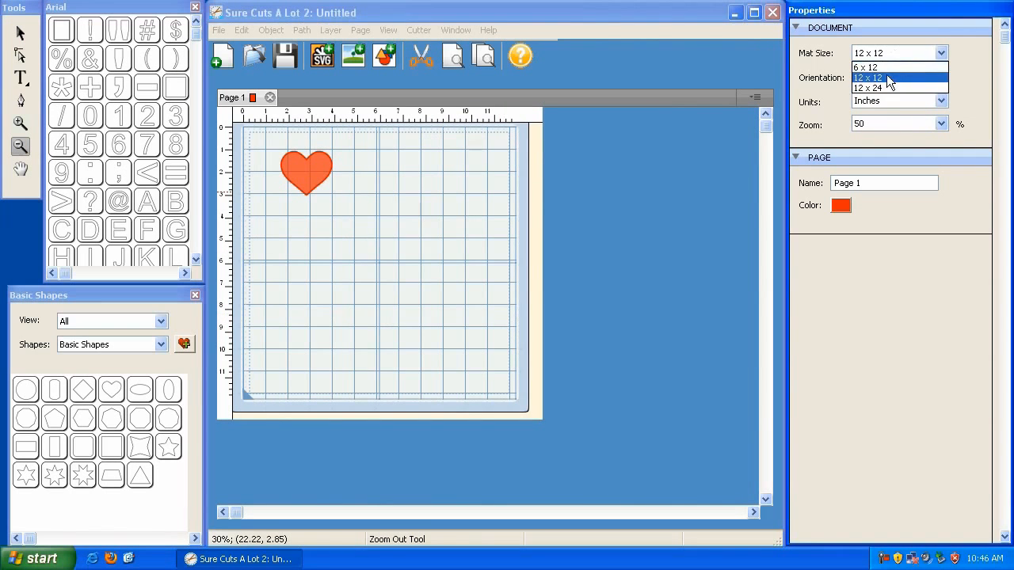
click(887, 75)
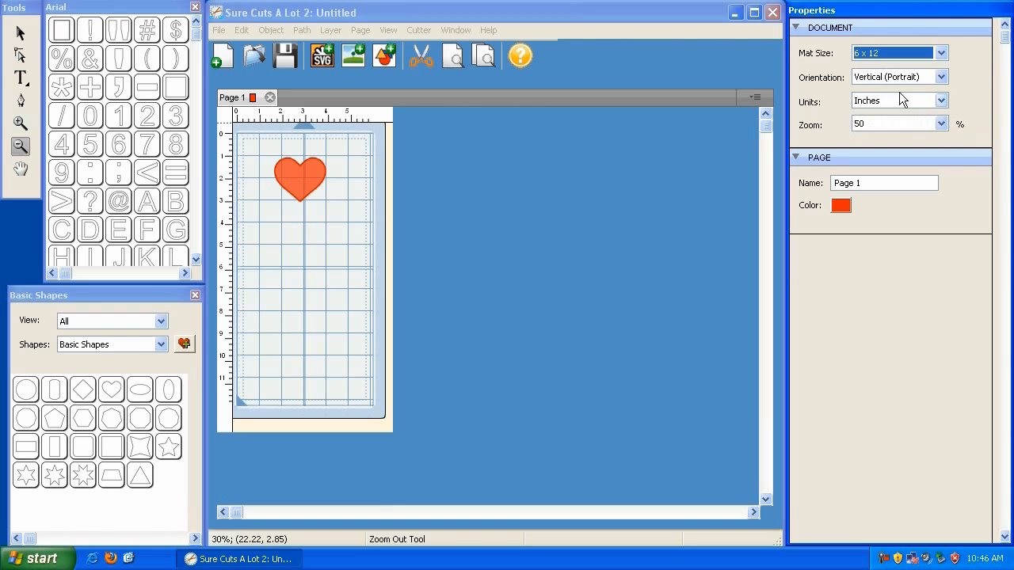
click(900, 77)
click(902, 93)
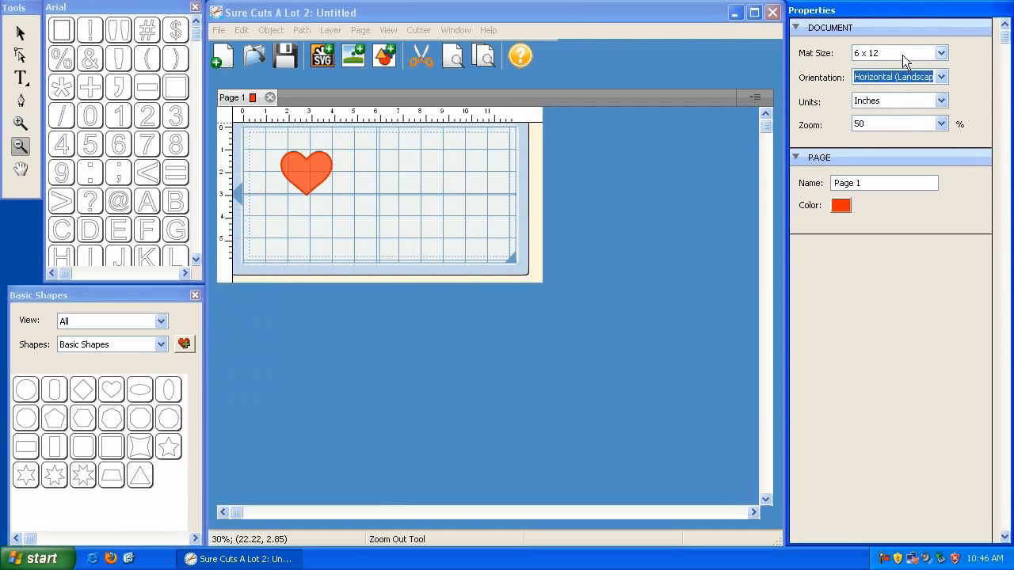
Switch the mat orientation to Vertical (Portrait) and return it to Horizontal (Landscape).
click(903, 77)
click(901, 102)
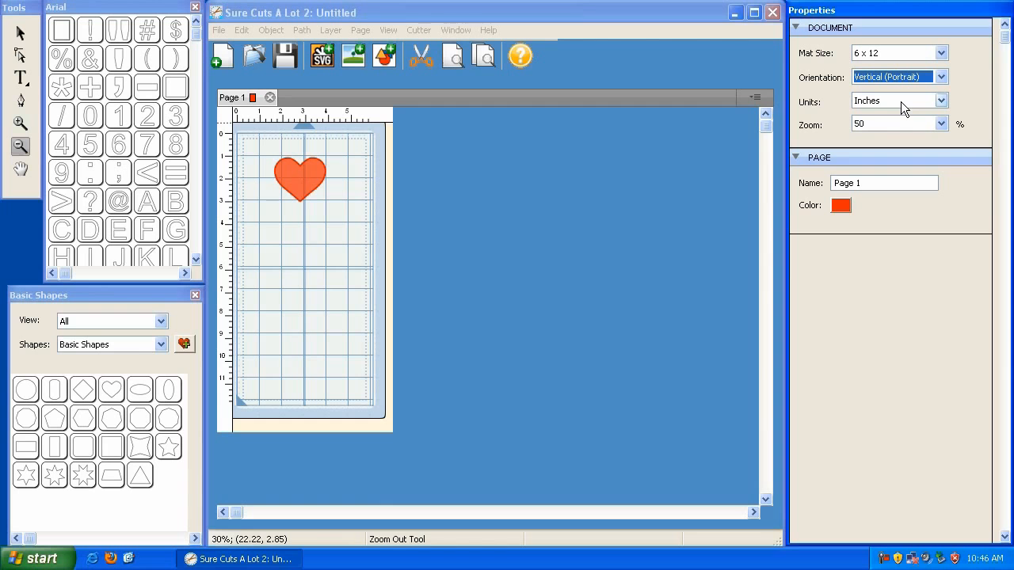
click(908, 79)
click(906, 85)
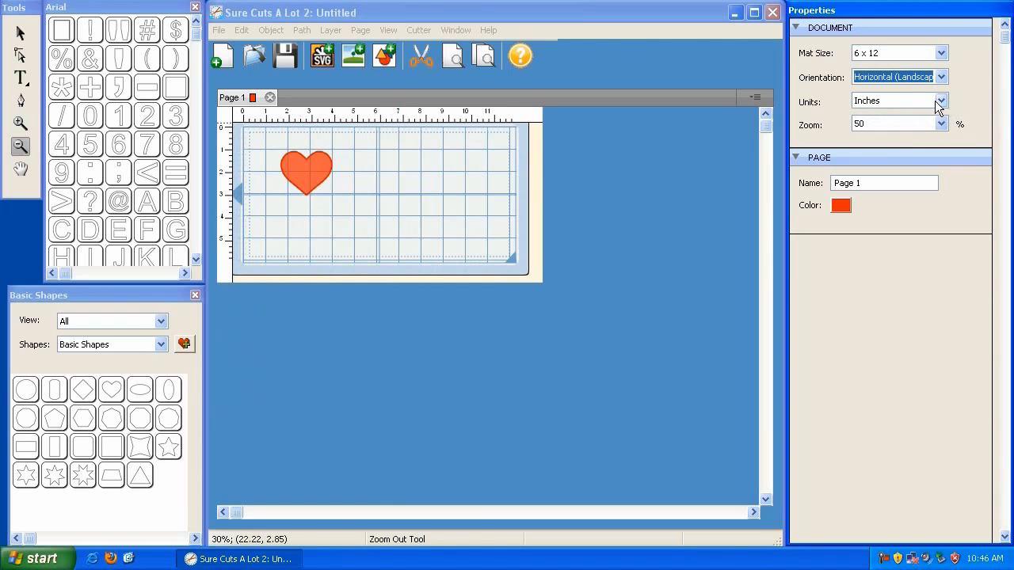
Switch the document units to Cm and return them to Inches.
click(937, 101)
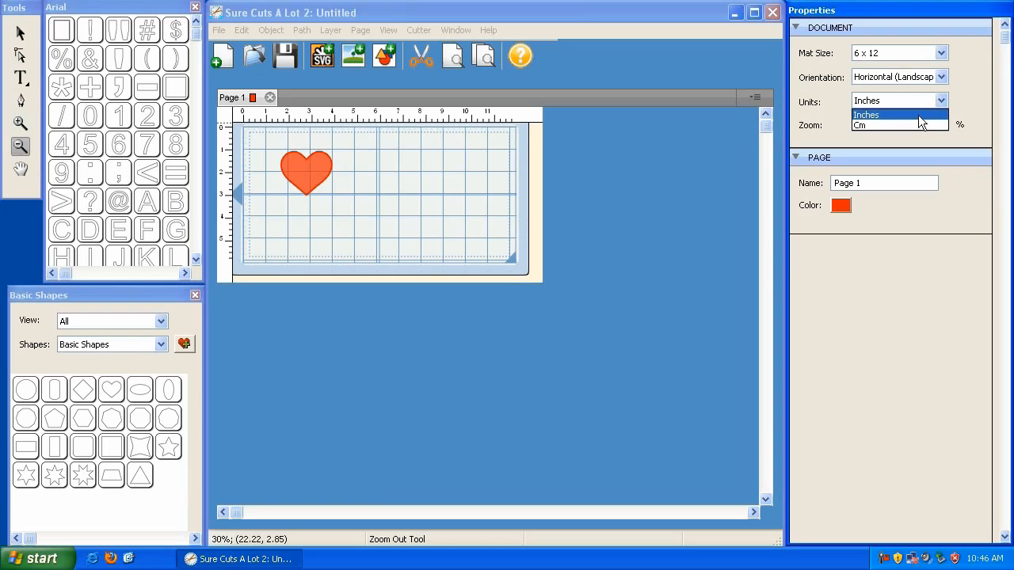
click(910, 124)
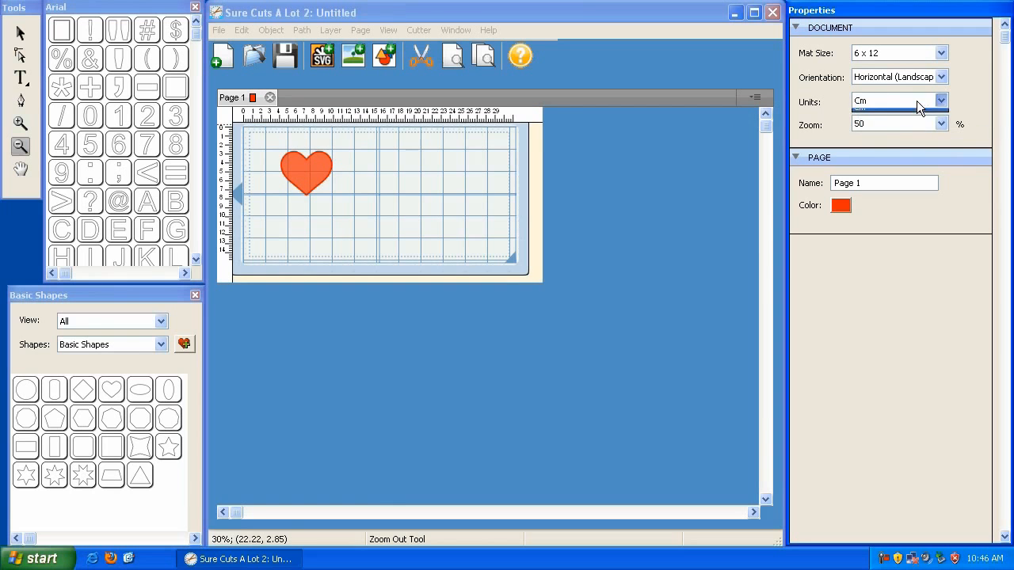
click(912, 111)
Zoom the document to 300% and return it to 50%.
click(902, 125)
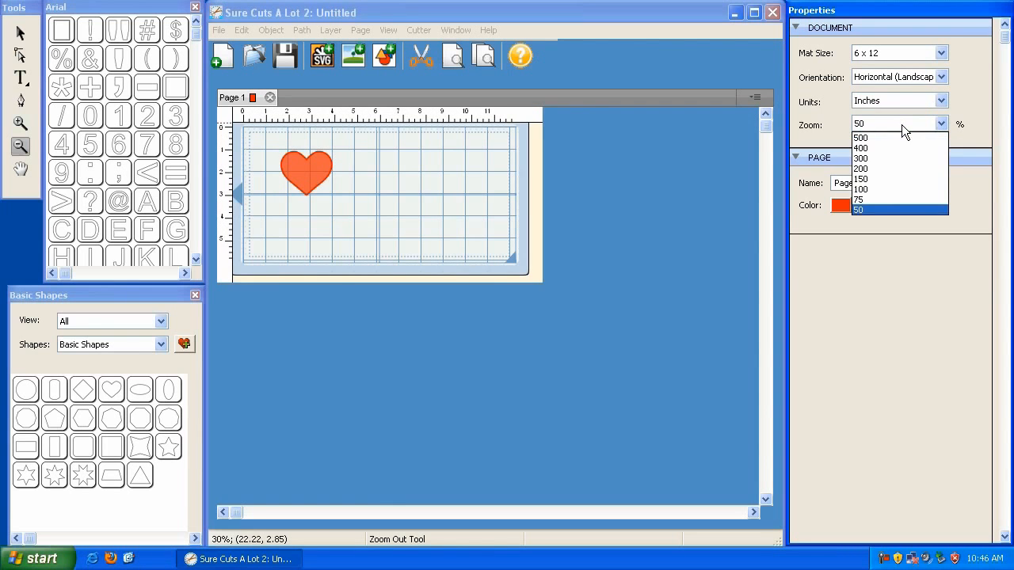
click(886, 160)
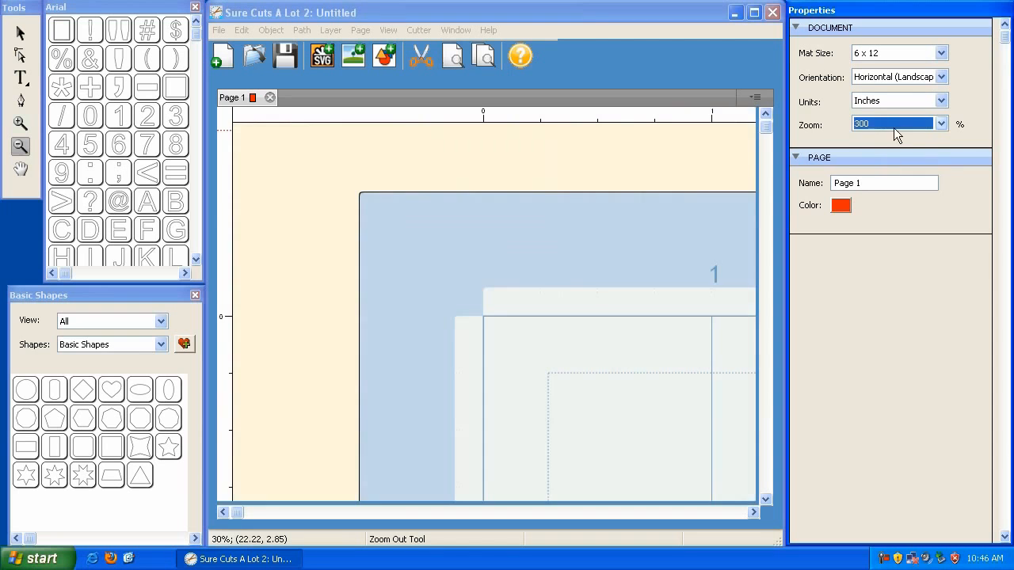
click(895, 129)
click(878, 206)
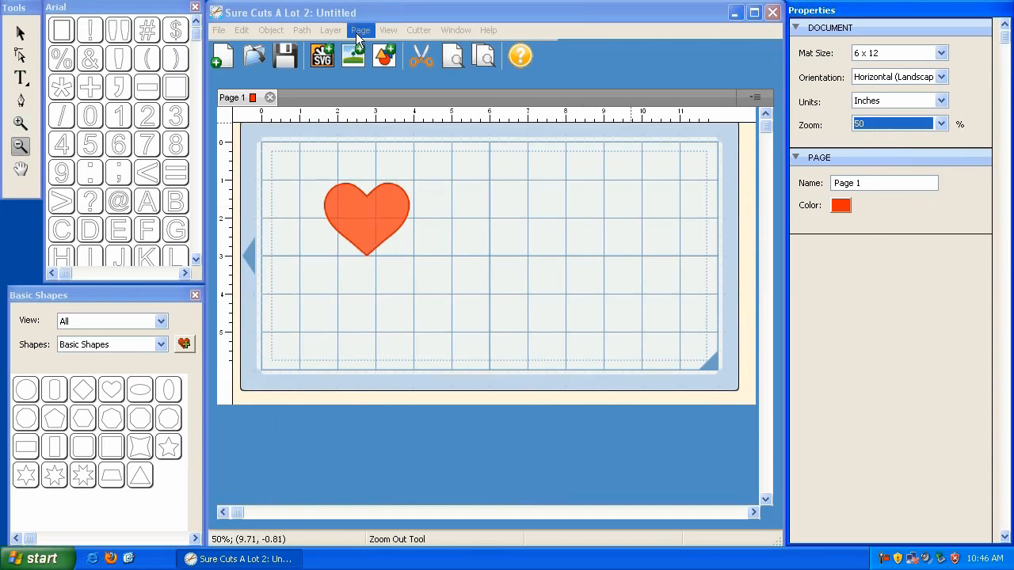
click(20, 148)
click(429, 229)
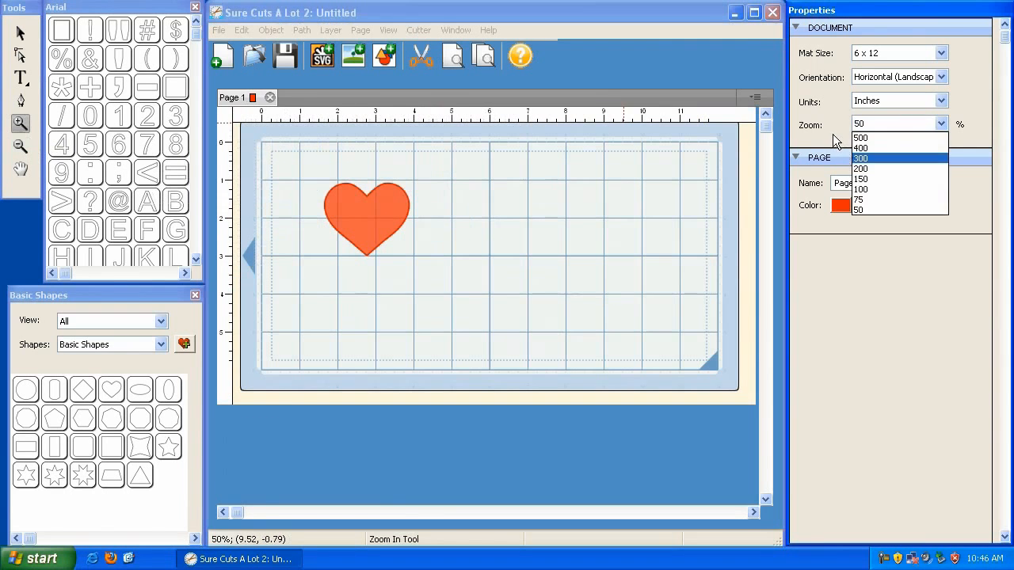
click(833, 131)
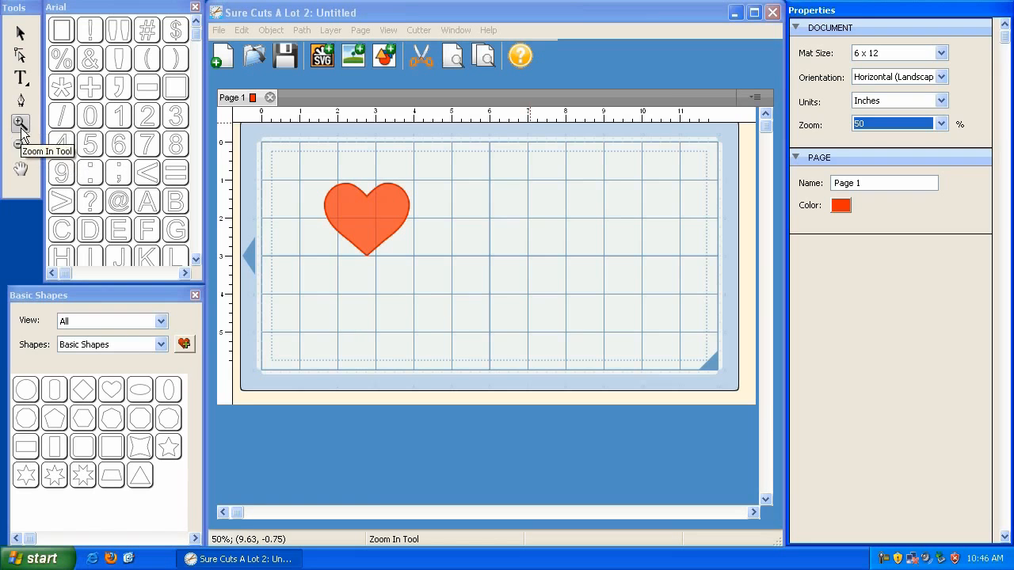
click(886, 125)
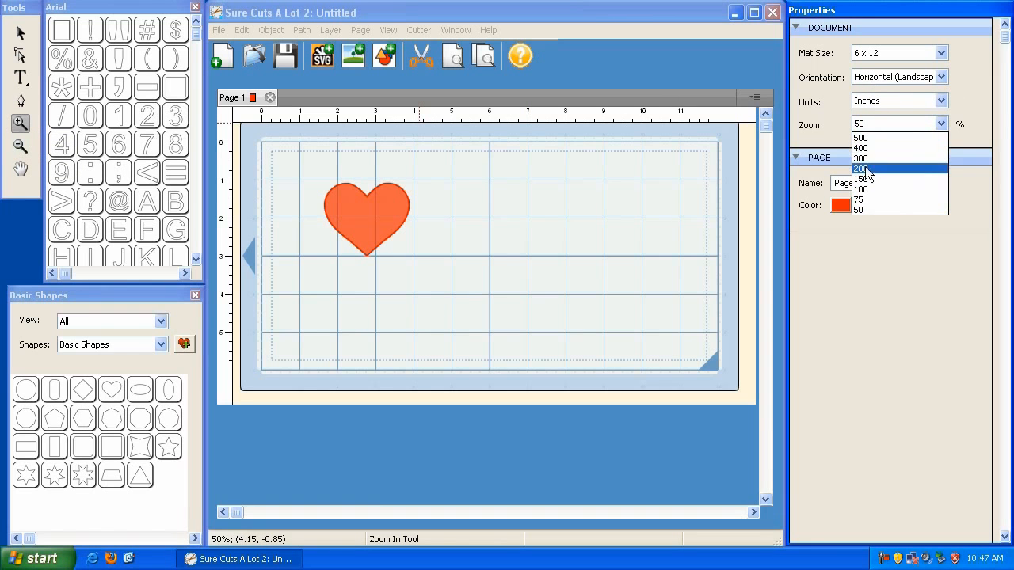
click(21, 148)
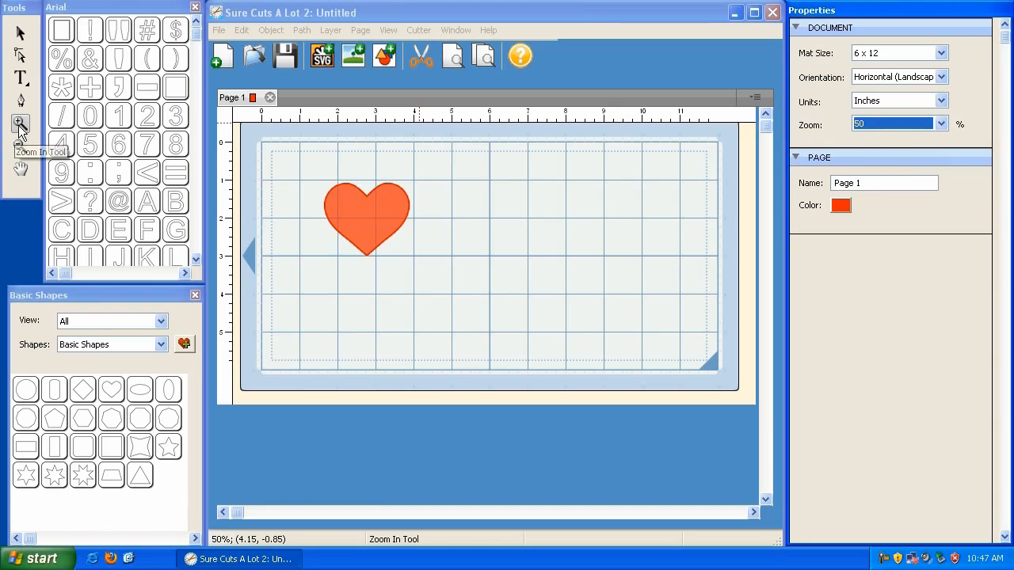
click(21, 146)
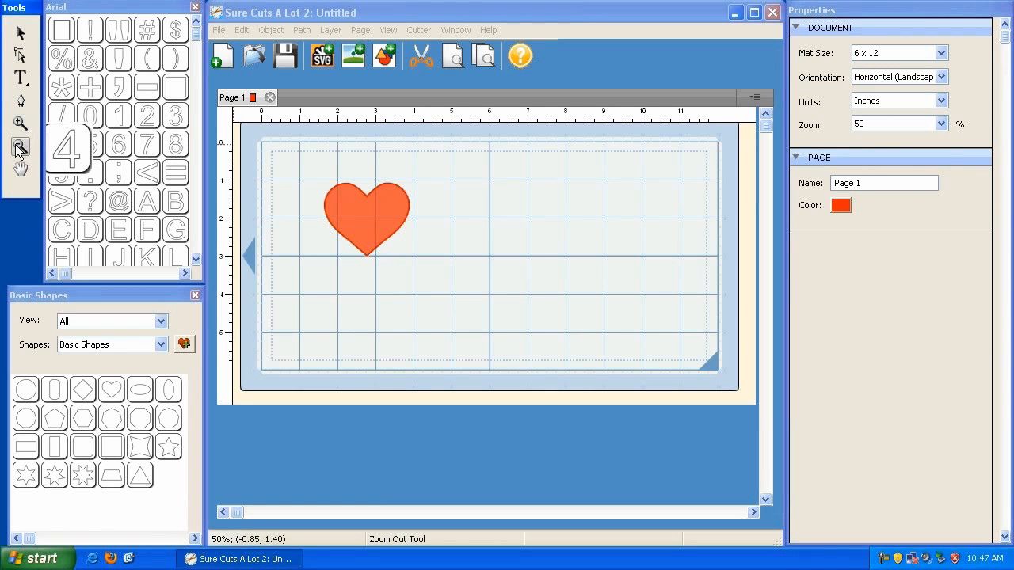
click(890, 125)
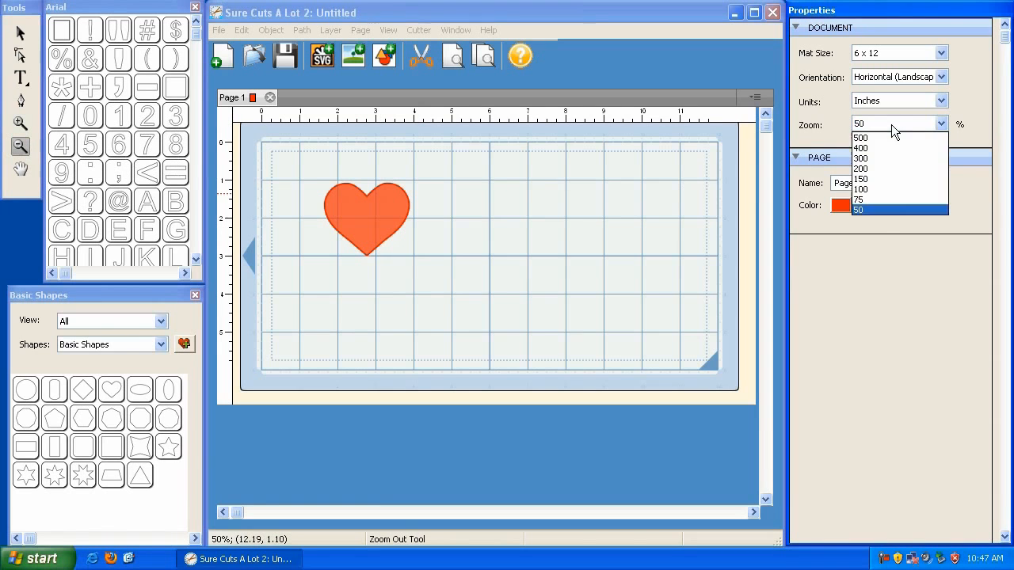
click(875, 209)
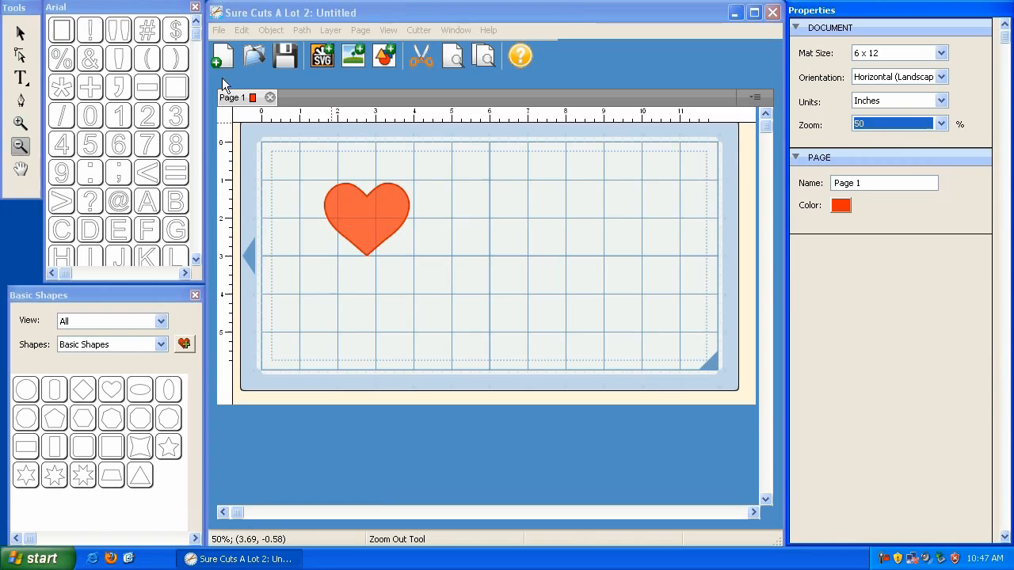
Reduce the view of the mat to about 20% with the Zoom Out tool.
click(21, 149)
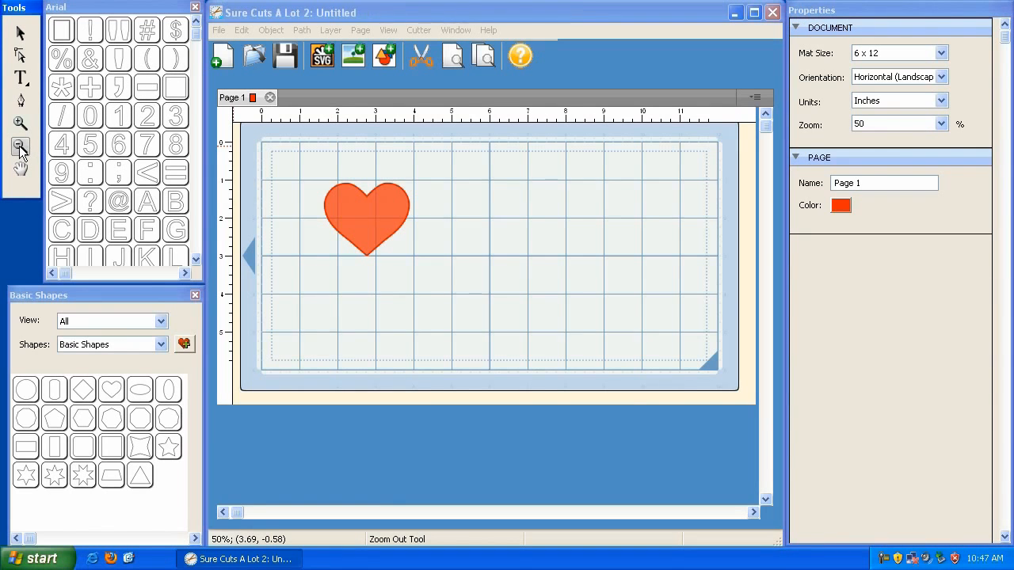
click(474, 244)
click(465, 222)
click(397, 188)
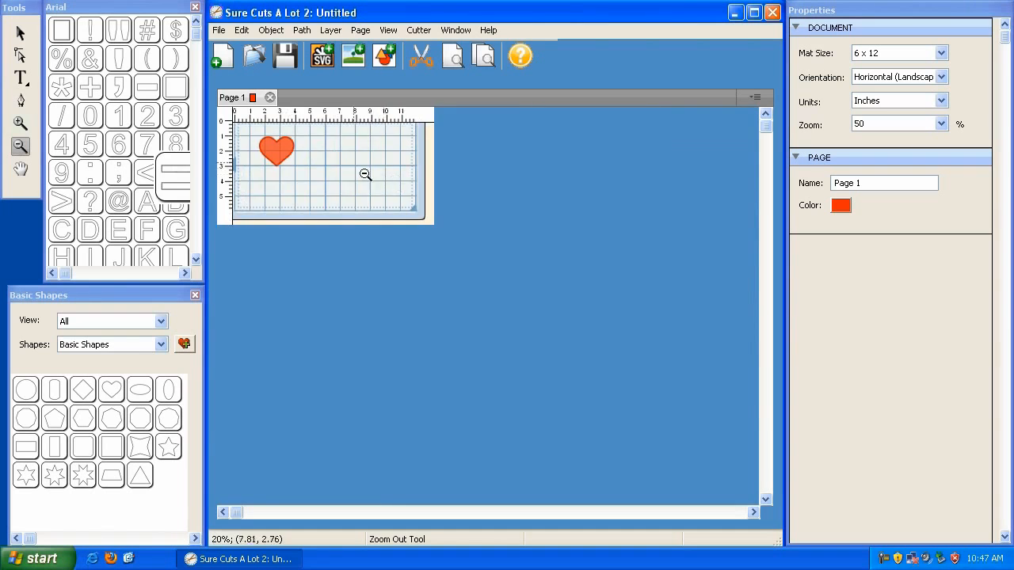
click(365, 174)
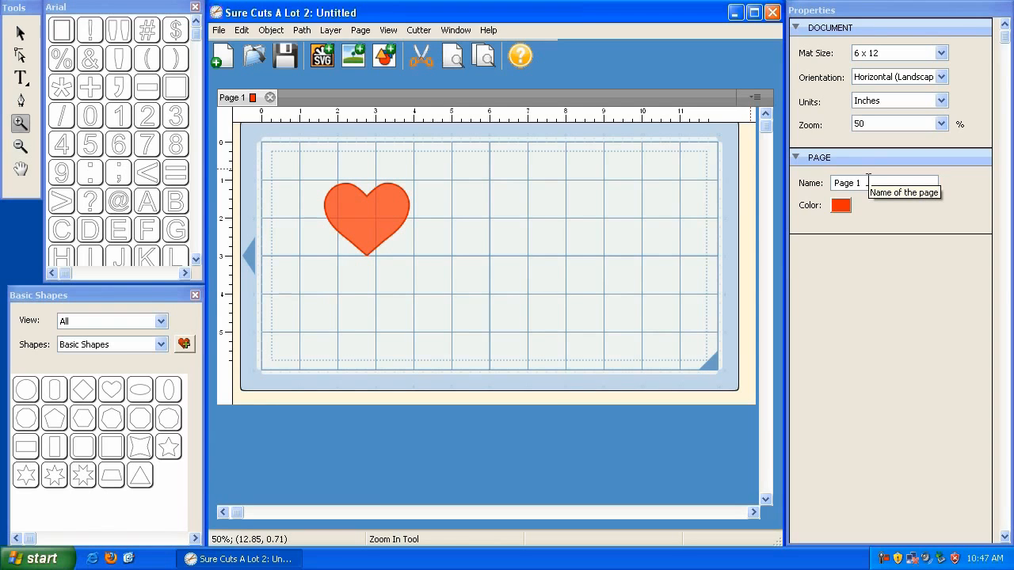
Rename the page as Heart and open its color setting.
drag(868, 181, 815, 187)
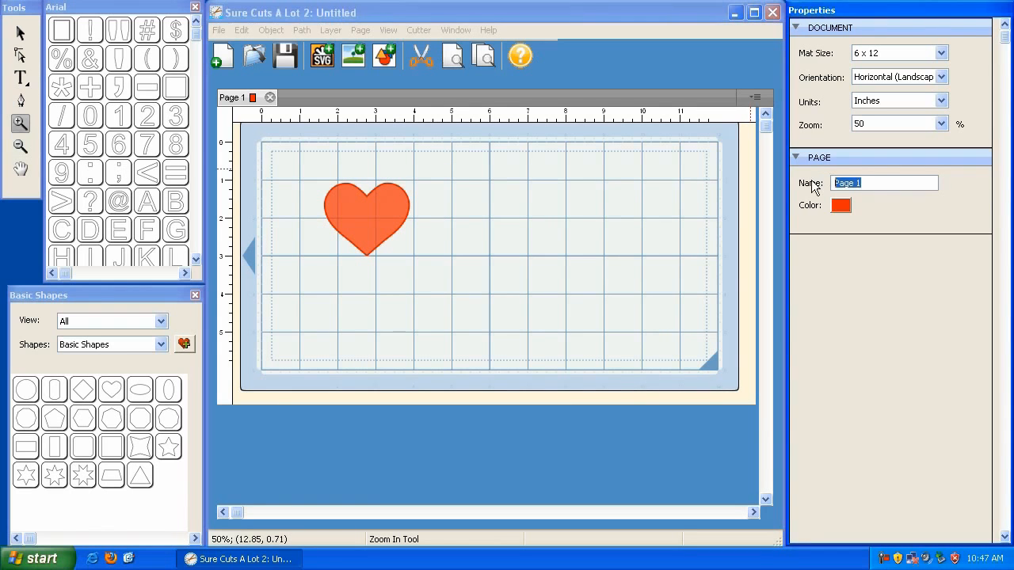
text(Heart)
key(Return)
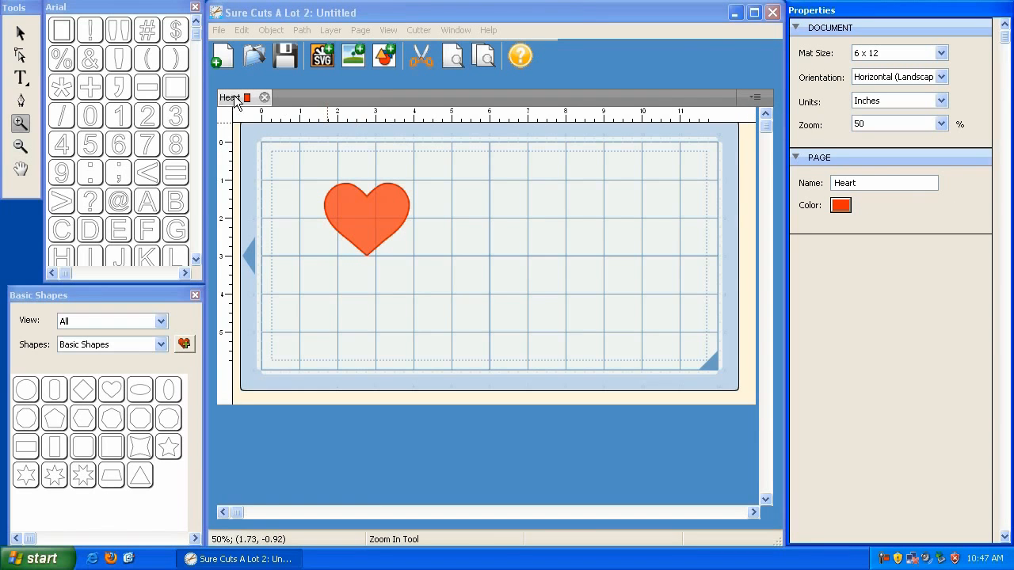
click(841, 207)
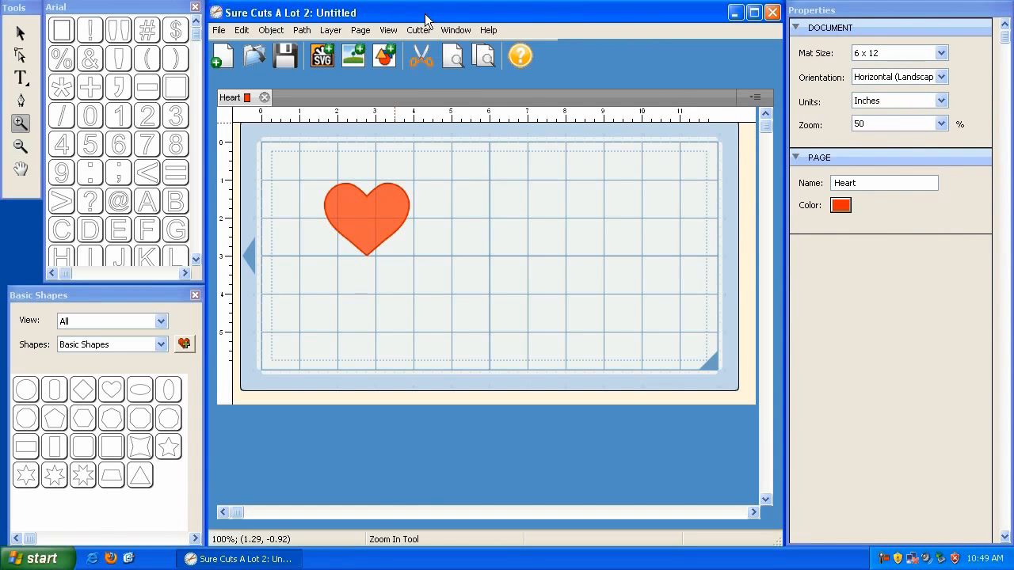
click(388, 30)
mouse_move(436, 36)
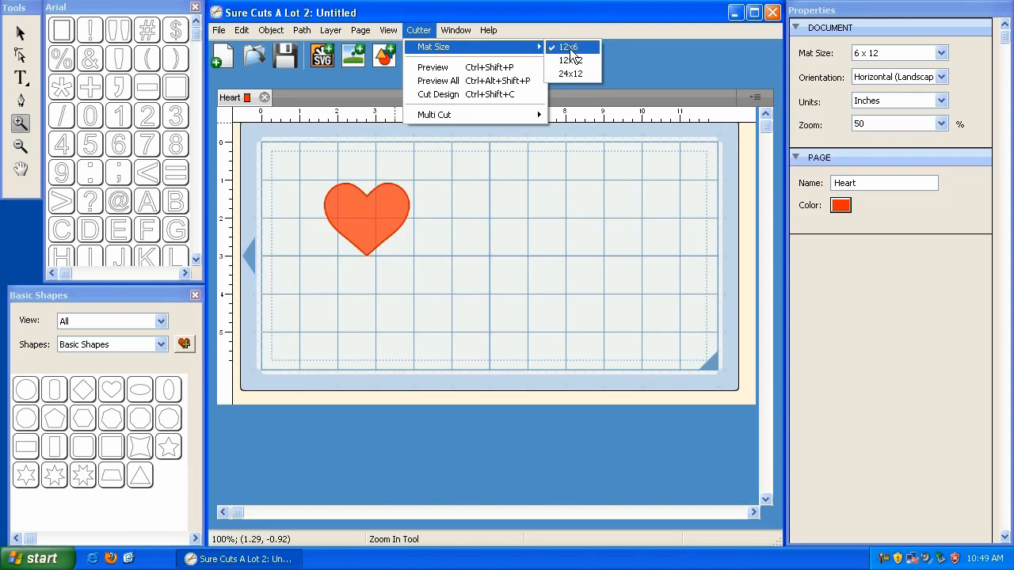
click(419, 29)
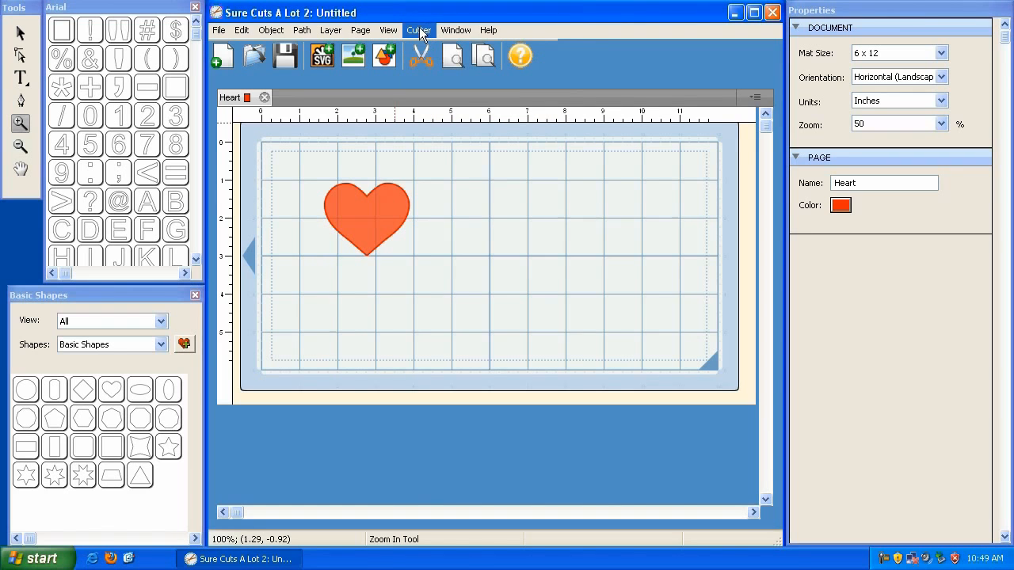
click(393, 31)
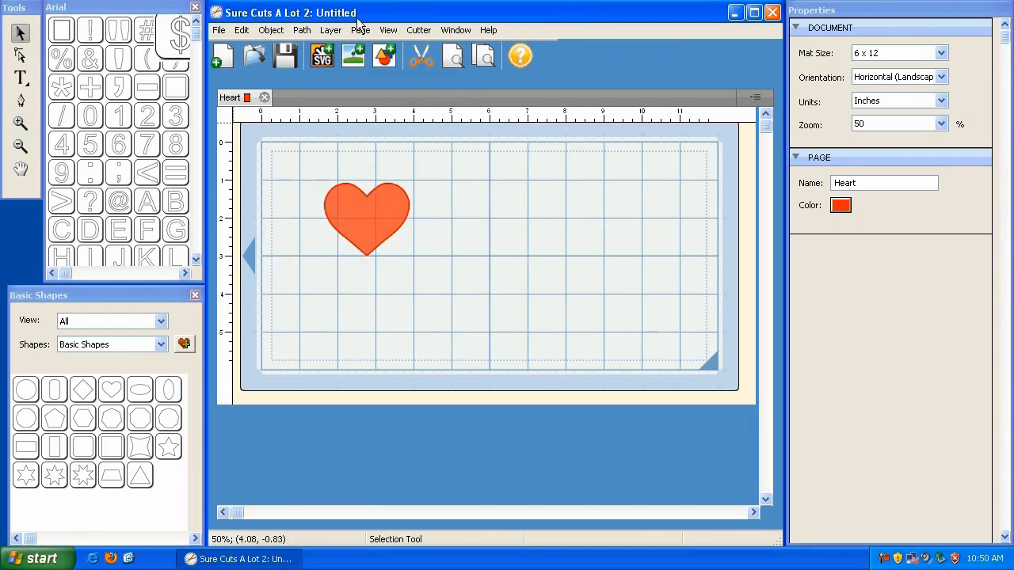
Replace the heart with a five-pointed star about 3.66 by 3.49 inches, placed near X 3.17, Y 0.96.
key(Delete)
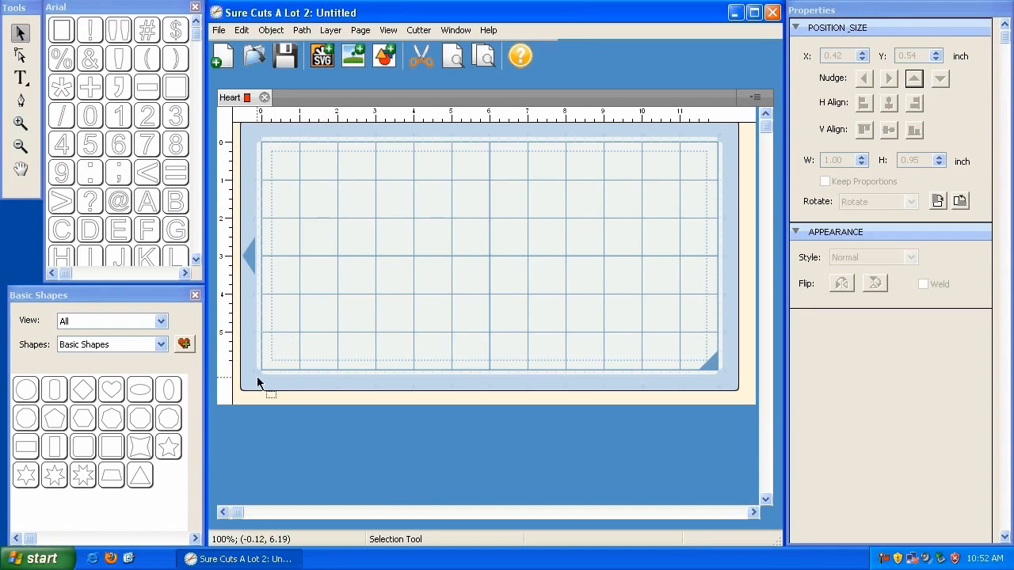
double_click(168, 449)
drag(326, 210, 427, 306)
drag(268, 154, 372, 169)
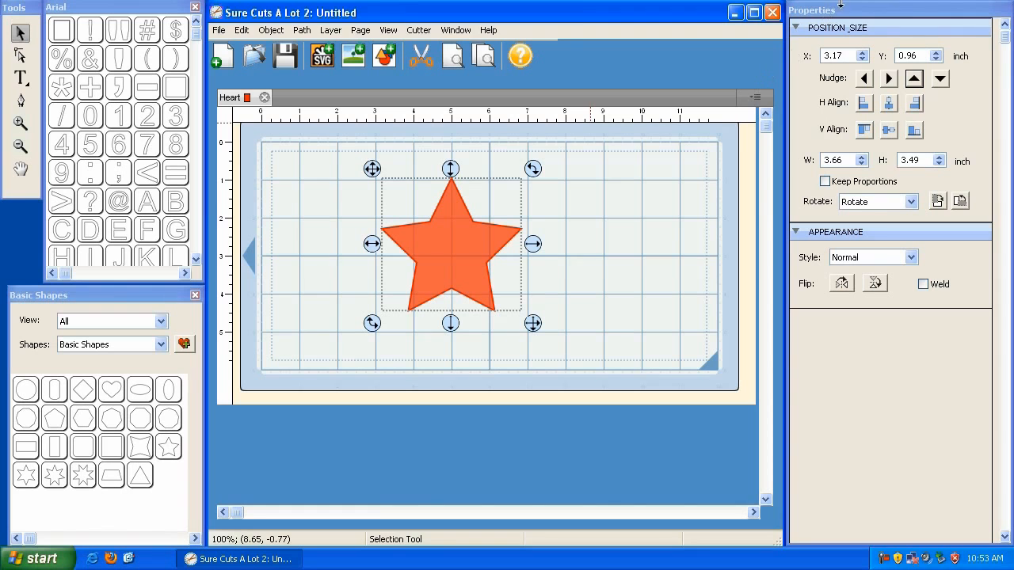
Set the star's X position to 2 inches and deselect it.
drag(846, 55, 792, 55)
text(2)
click(899, 56)
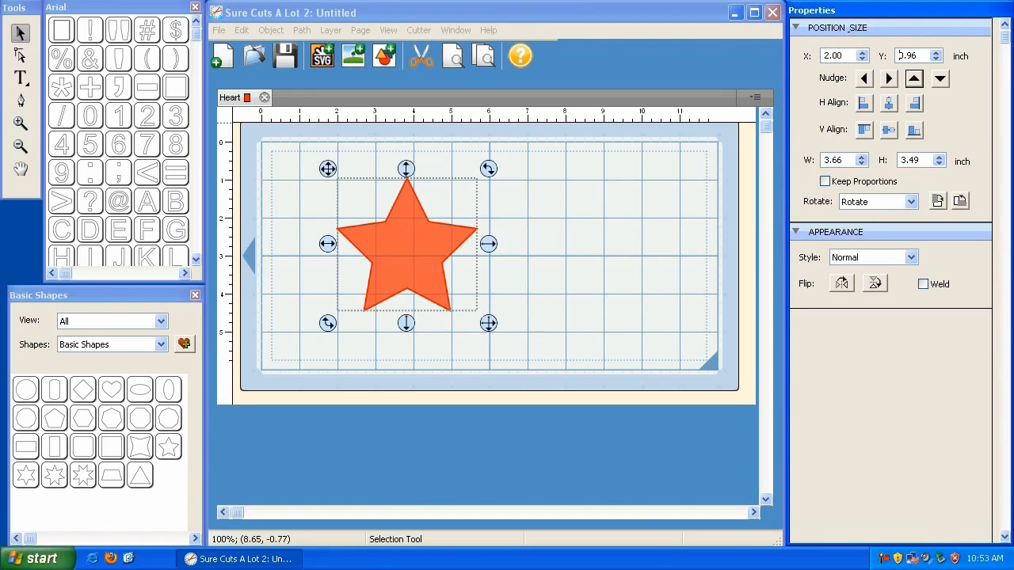
click(587, 248)
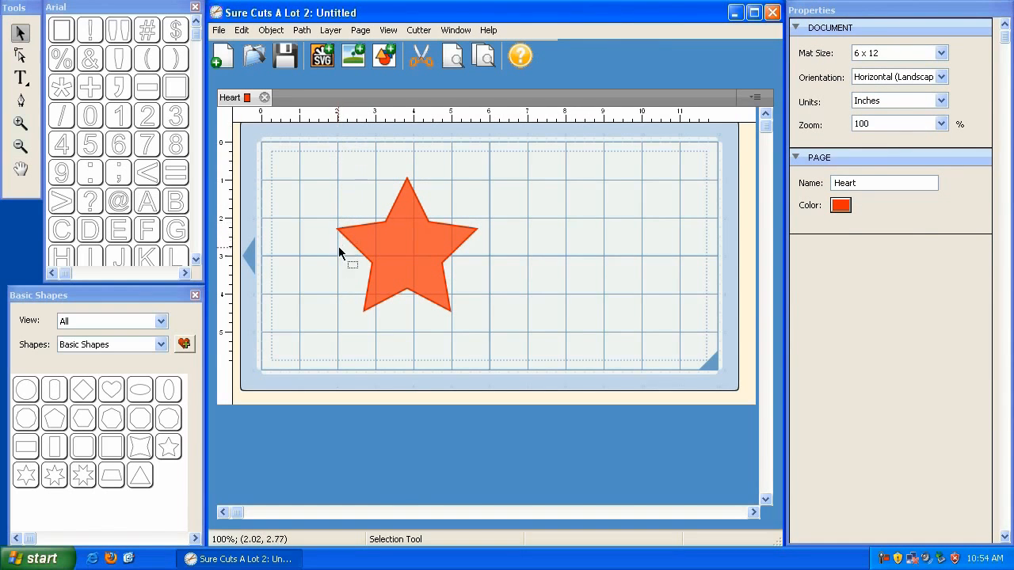
Move the star partly off the mat's upper-left corner, and set its X and Y positions to 0.
click(375, 256)
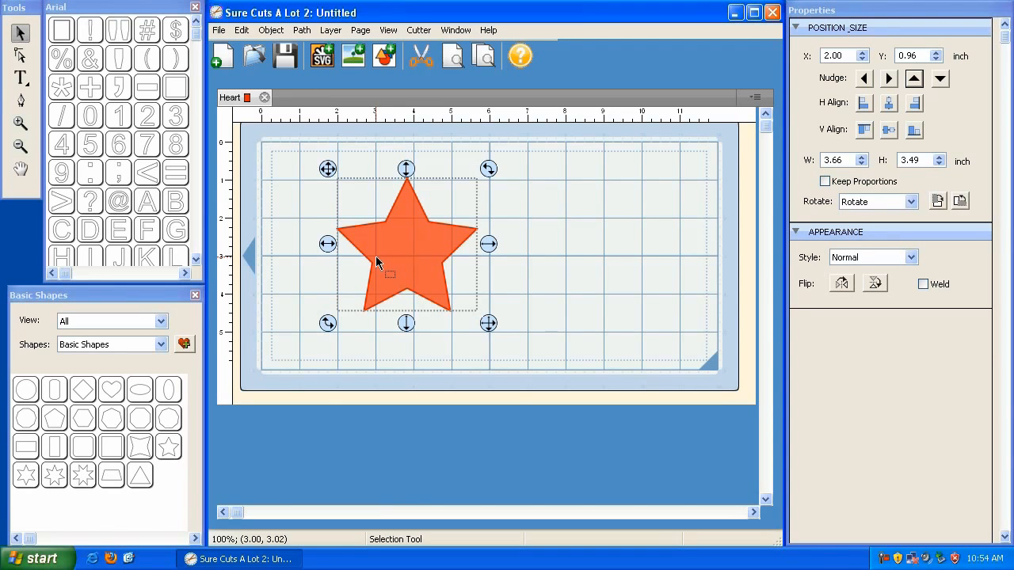
drag(324, 175, 210, 57)
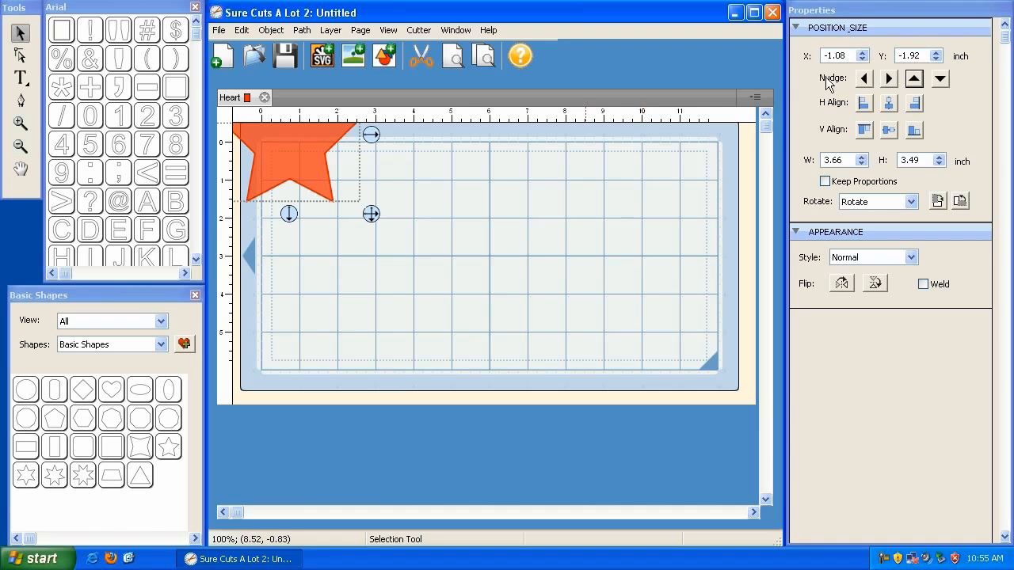
double_click(836, 55)
text(0)
drag(925, 57, 846, 56)
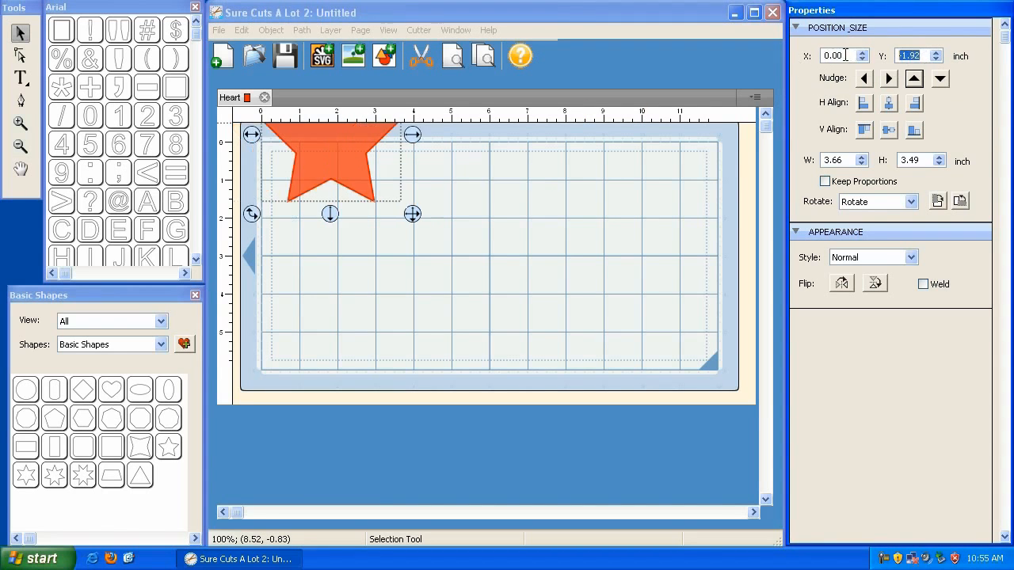
text(0)
click(381, 221)
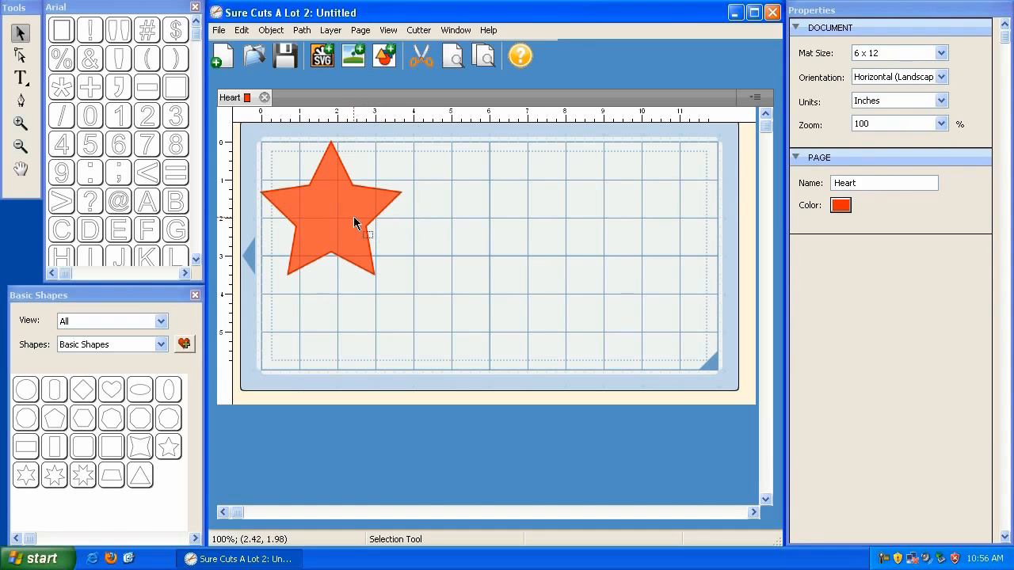
Move the star to about X 1.69, Y 0.94, and nudge it up, left and right to X 1.72, Y 0.90.
click(354, 216)
drag(251, 132, 316, 168)
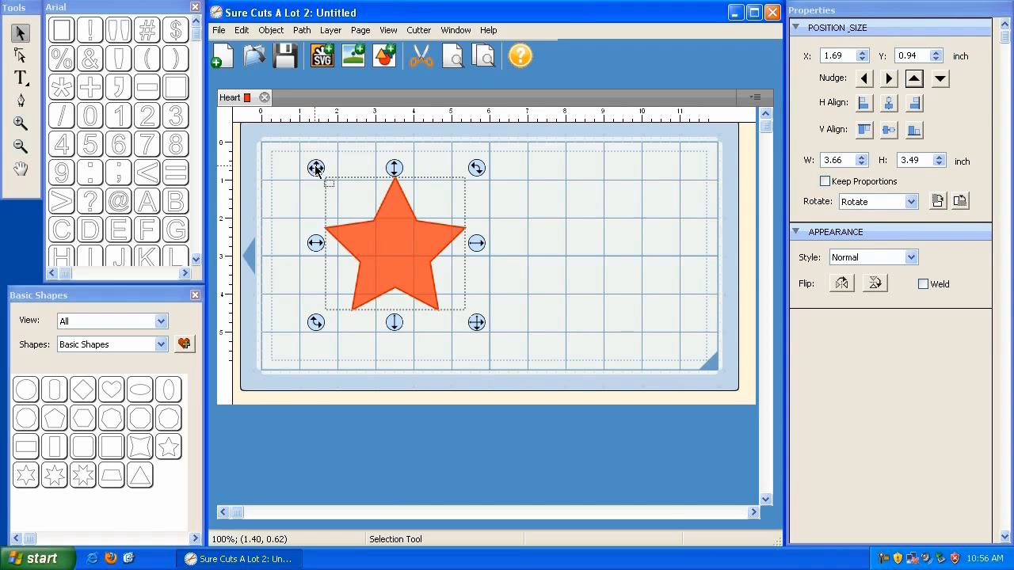
click(865, 80)
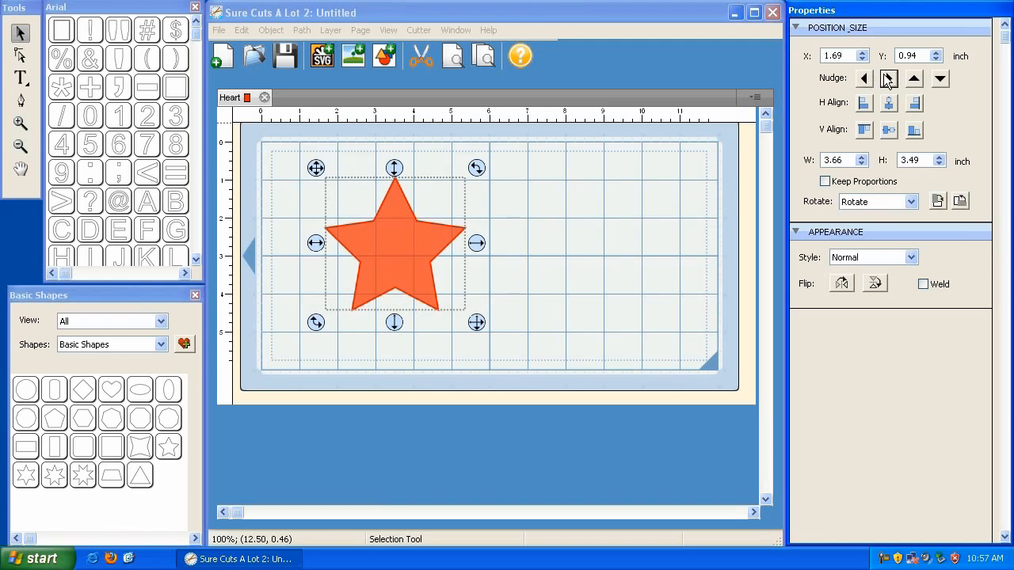
click(915, 79)
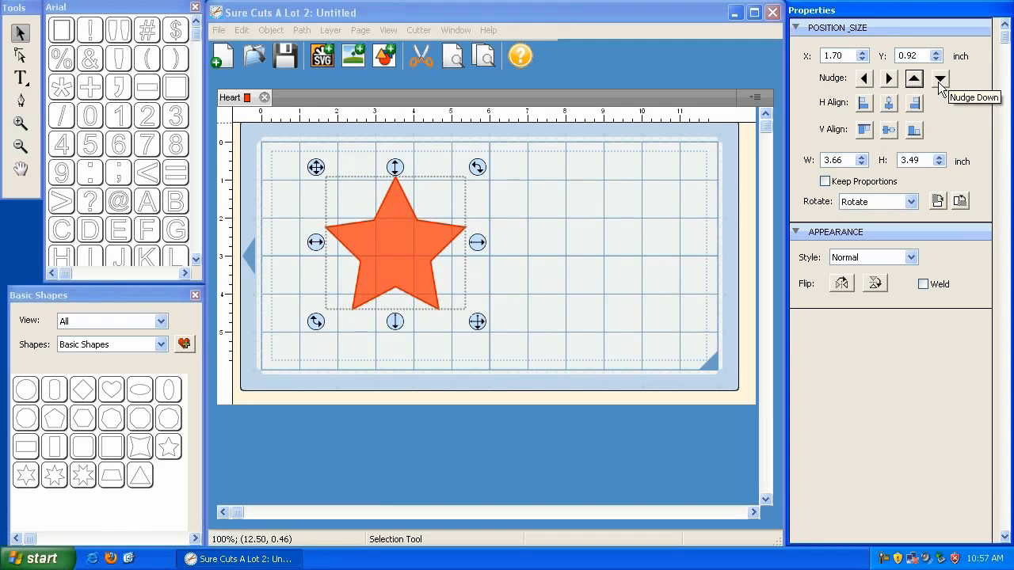
click(916, 79)
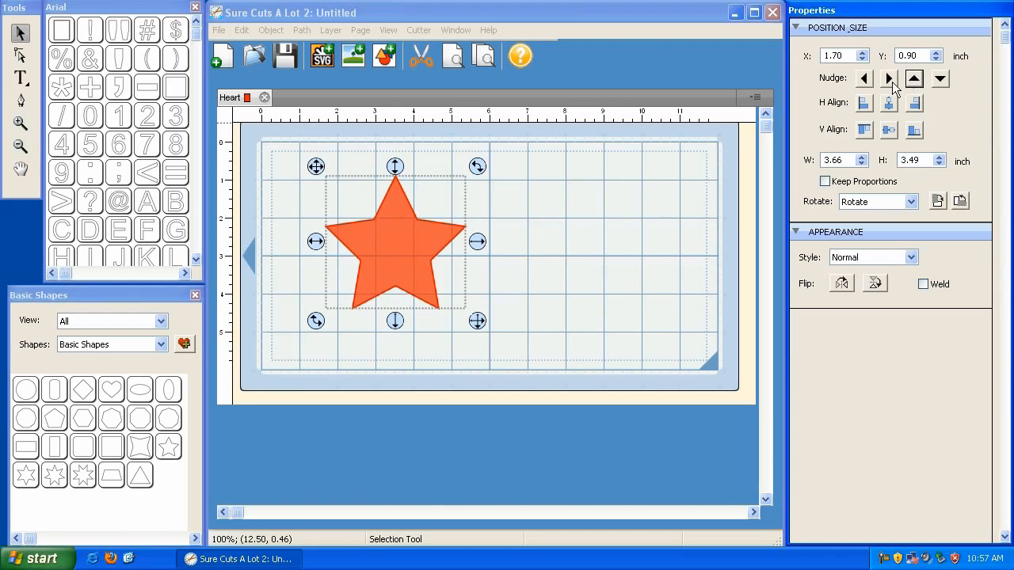
click(864, 79)
click(863, 80)
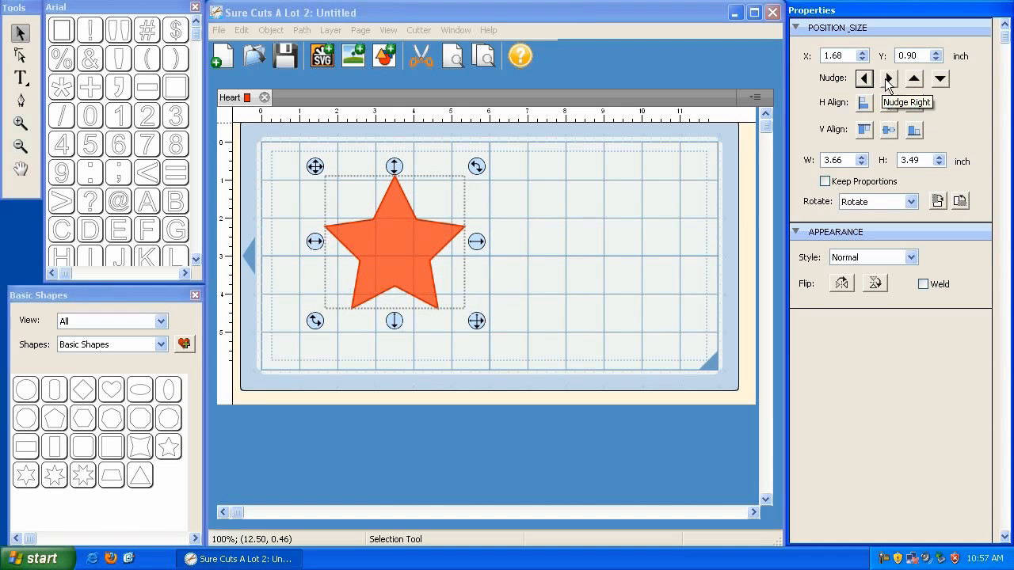
click(889, 79)
click(888, 80)
click(888, 79)
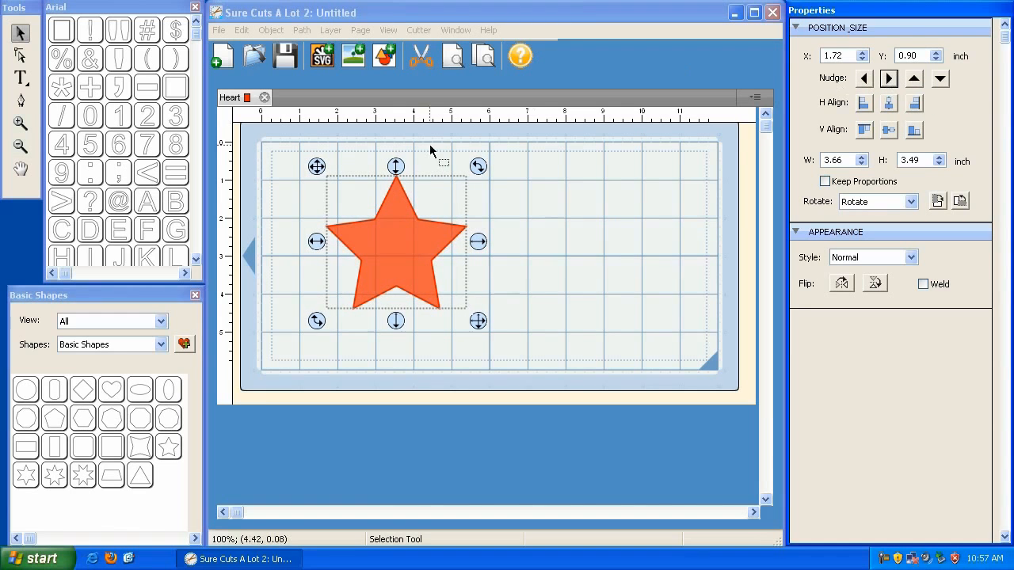
Reposition the star at about X 2.07, Y 0.75, and nudge it right and back left to X 2.11.
click(319, 168)
drag(319, 168, 333, 162)
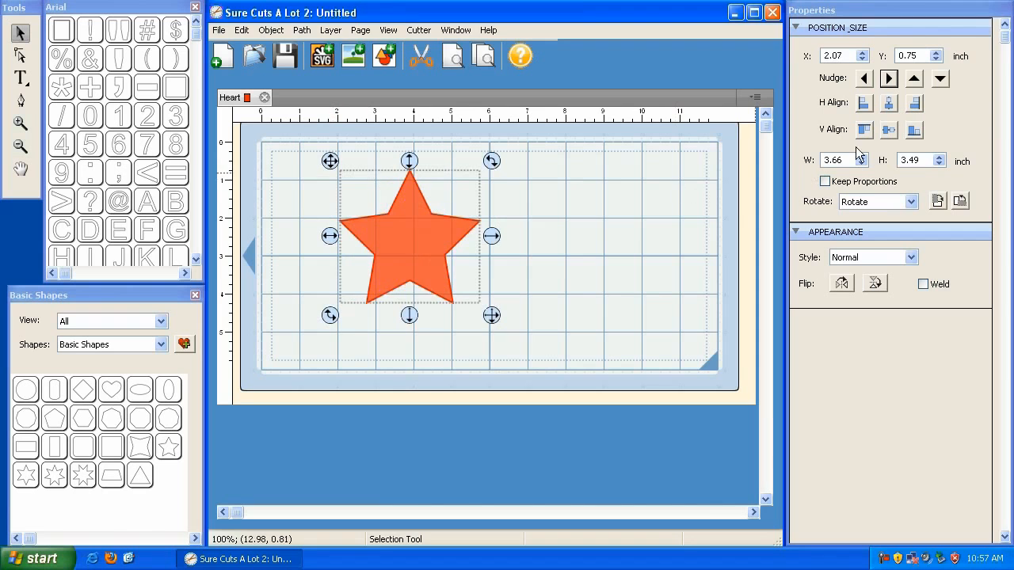
click(888, 82)
click(888, 82)
click(888, 82)
click(861, 82)
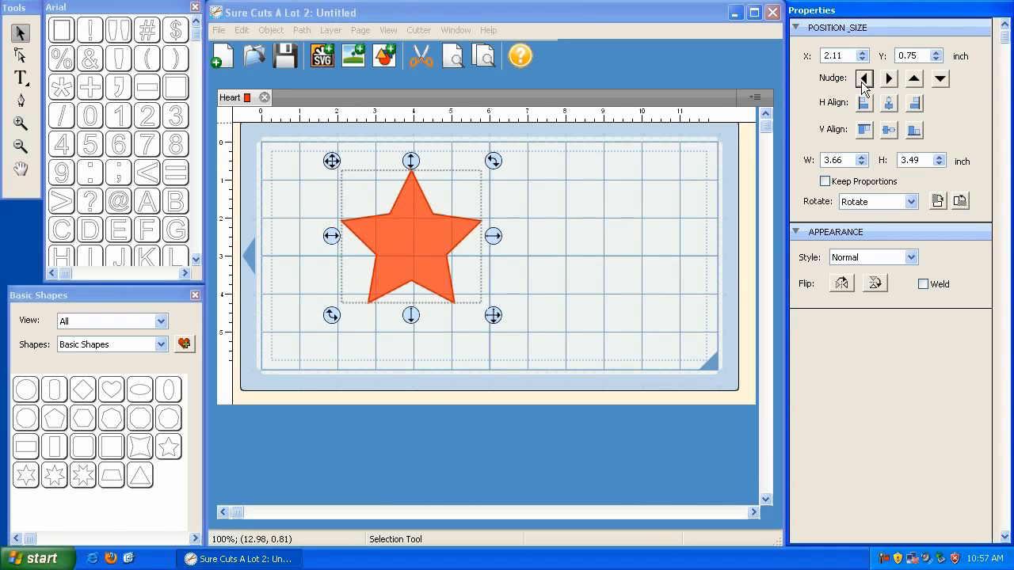
Align the star horizontally to the left, centre and right of the mat in turn.
click(863, 104)
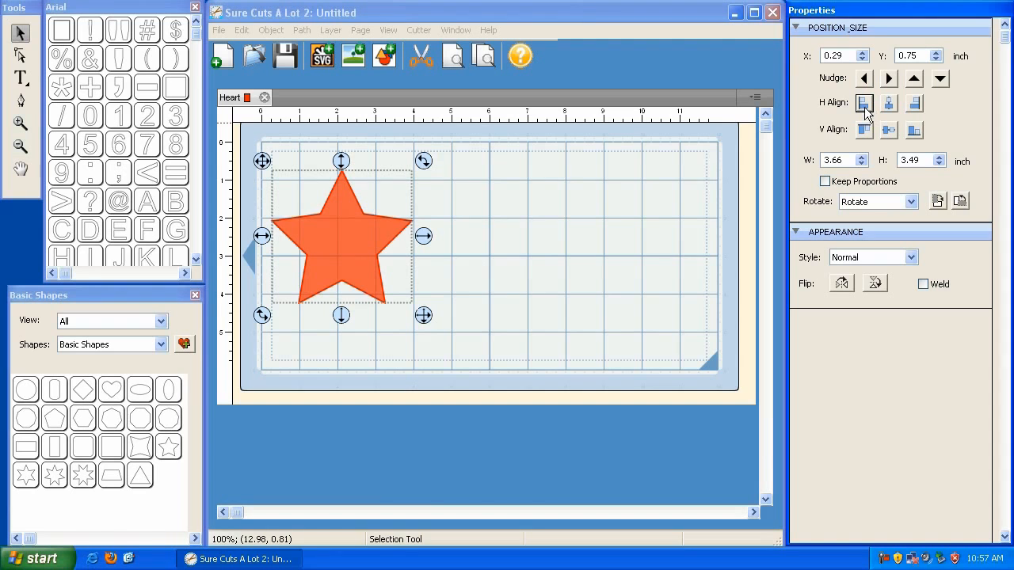
click(888, 103)
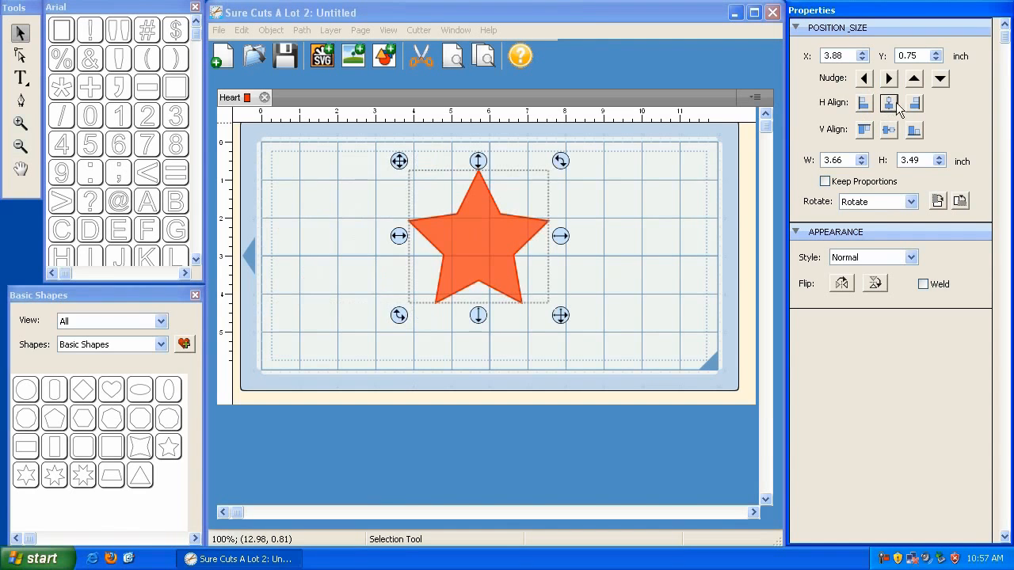
click(915, 104)
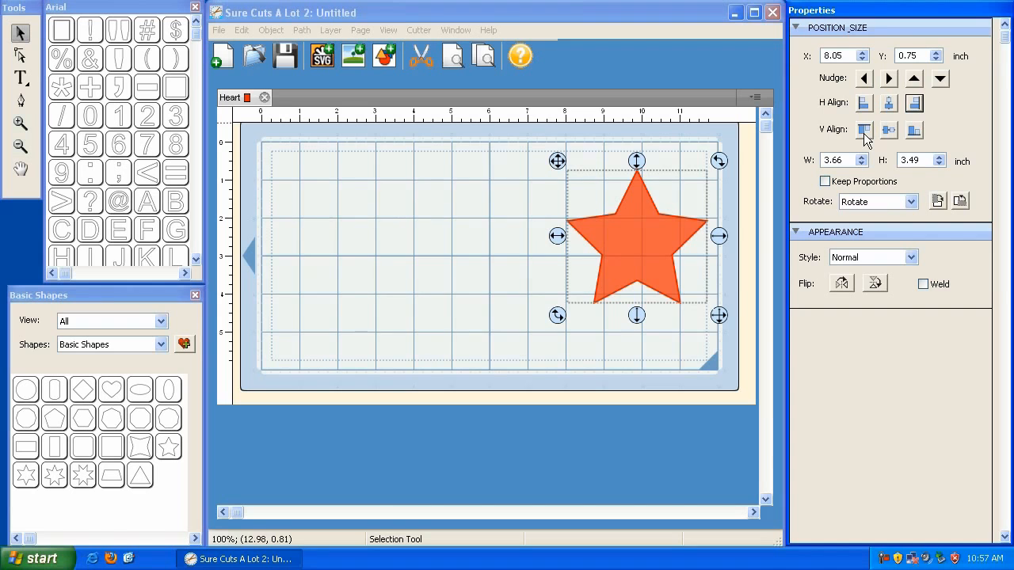
Align the star vertically to the top, middle and bottom of the mat in turn.
click(865, 135)
click(916, 133)
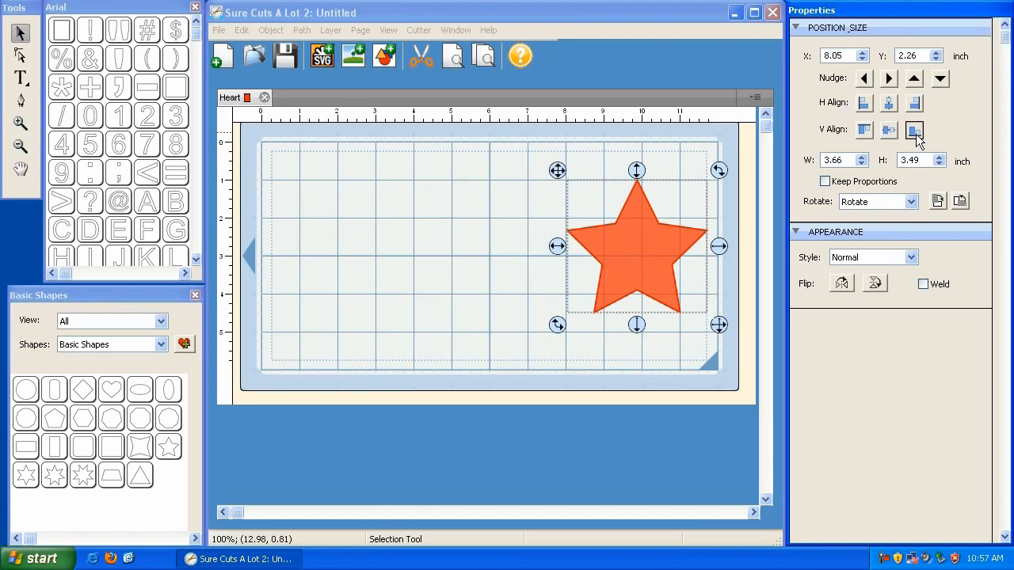
click(915, 133)
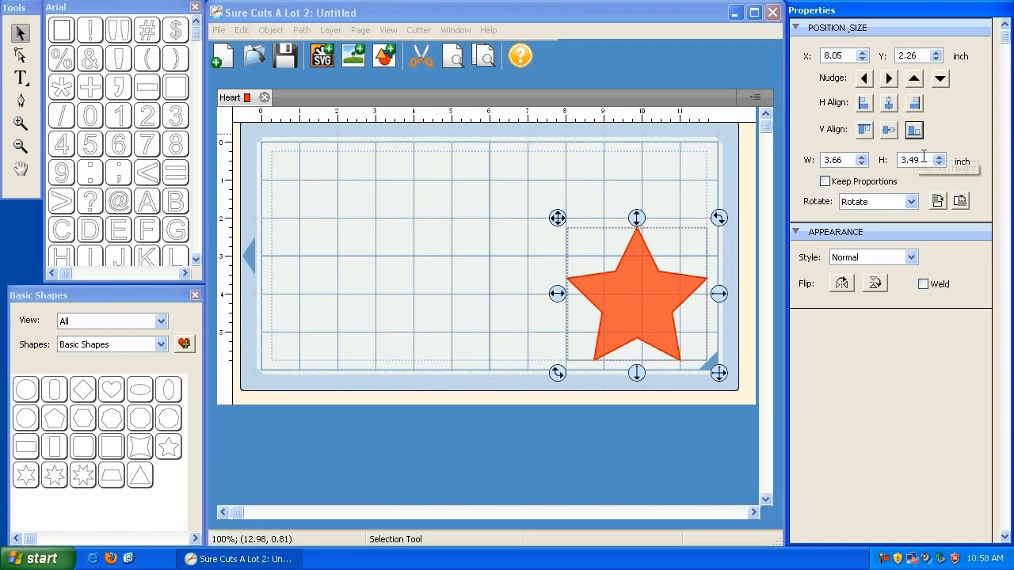
Move the star to about X 3.84, Y 0.91, and step its width up to 4.91 and down to 3.91 inches.
drag(558, 218, 424, 175)
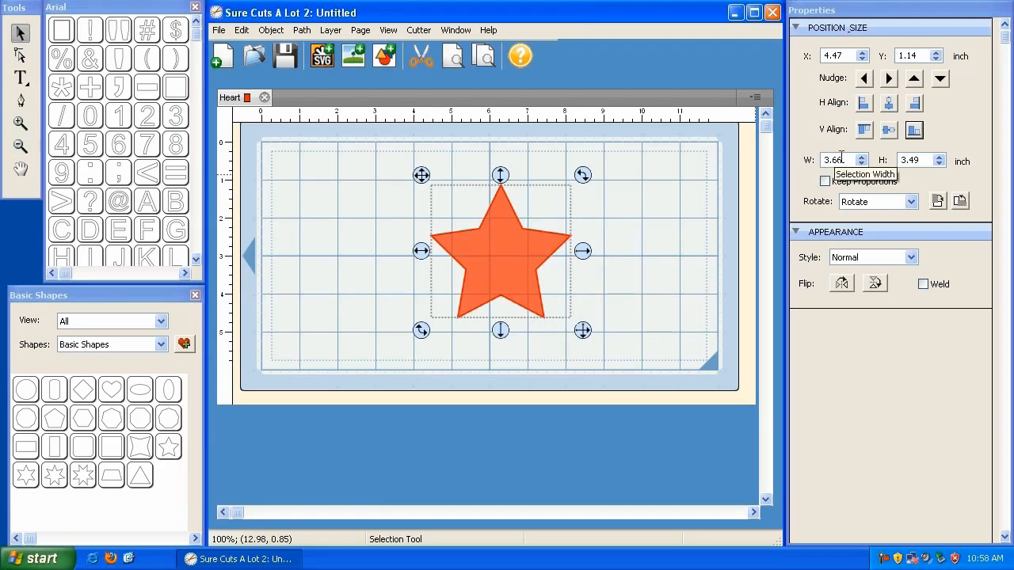
drag(421, 176, 398, 167)
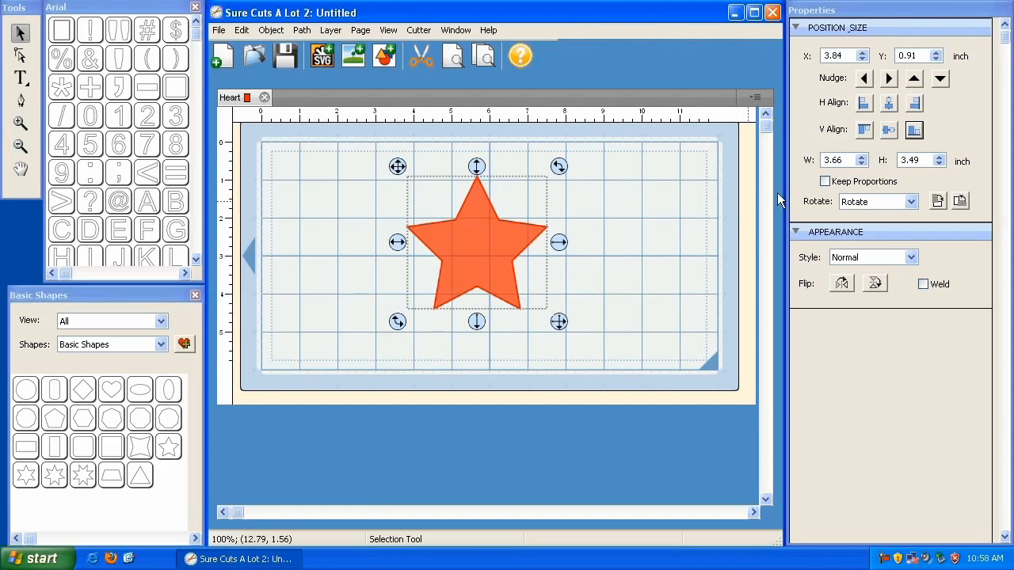
click(862, 157)
click(862, 157)
click(862, 157)
click(862, 157)
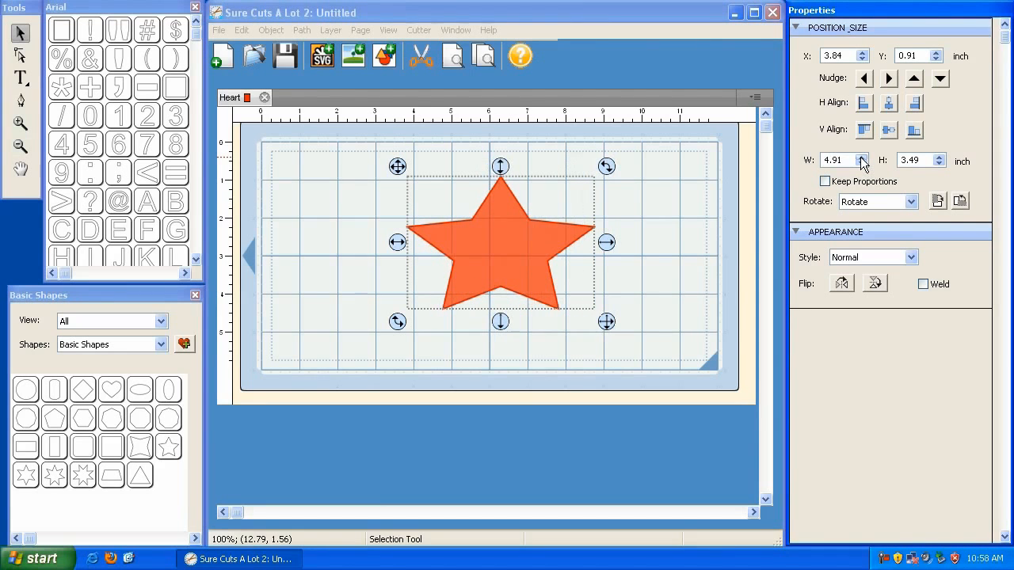
click(862, 164)
click(861, 164)
click(861, 164)
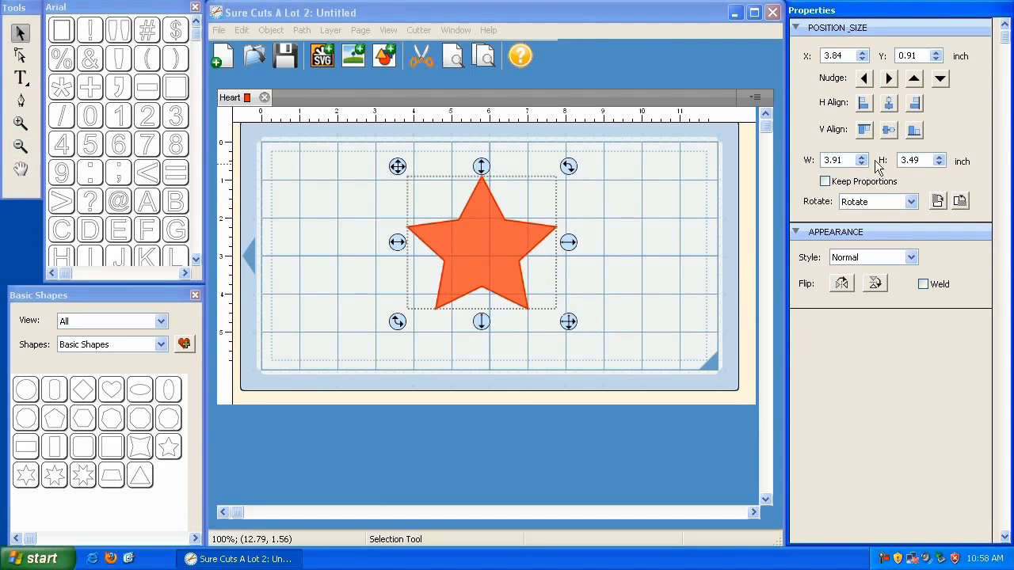
Set the star's width to 6.00 inches and undo the change.
drag(844, 160, 792, 157)
text(6.00)
key(Tab)
key(ctrl+z)
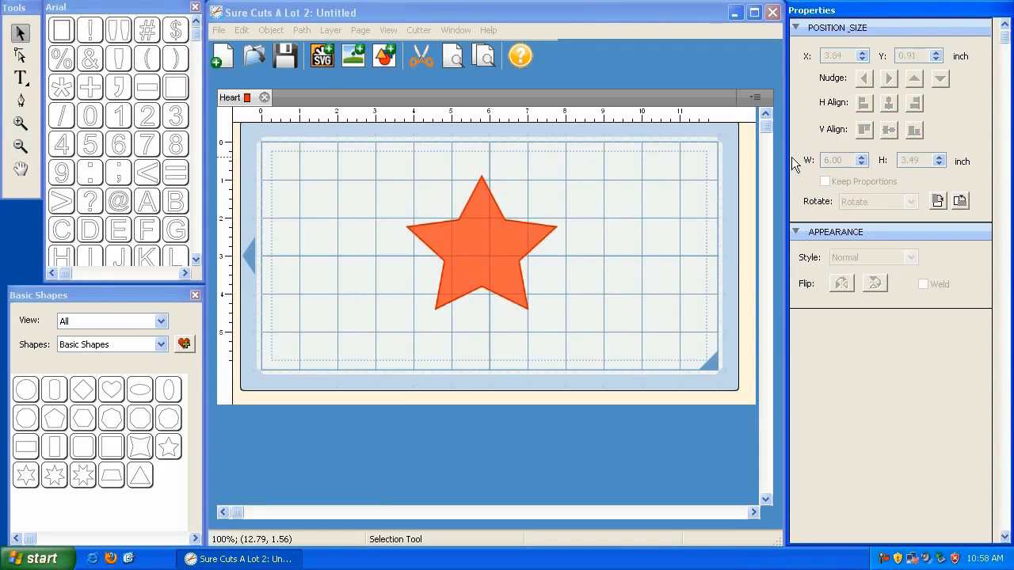
Enable Keep Proportions, move the star to about X 1.17, Y 0.43, and scale it to about 4.32 by 3.85 inches.
click(498, 243)
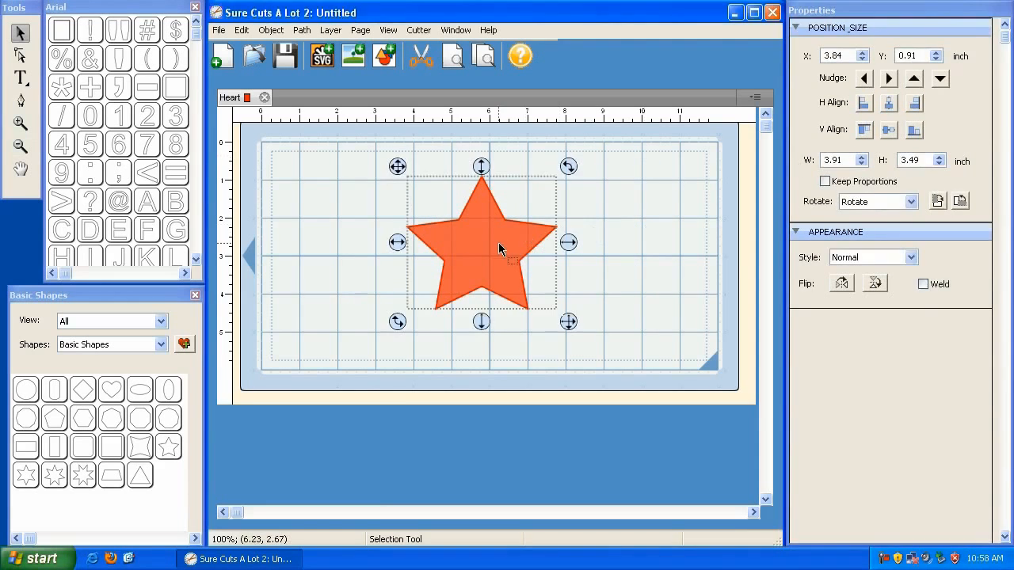
click(825, 185)
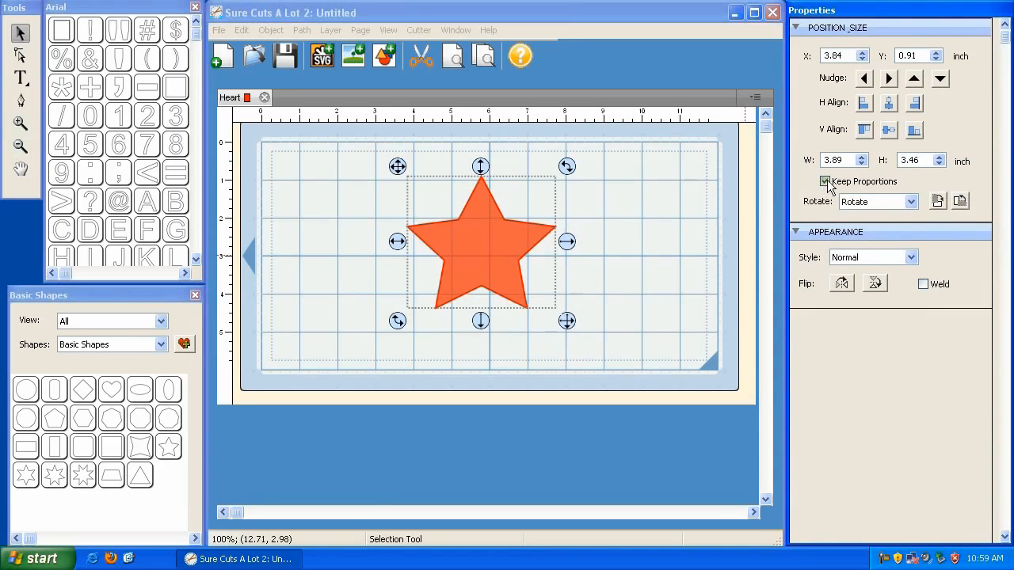
click(826, 182)
drag(403, 184, 301, 165)
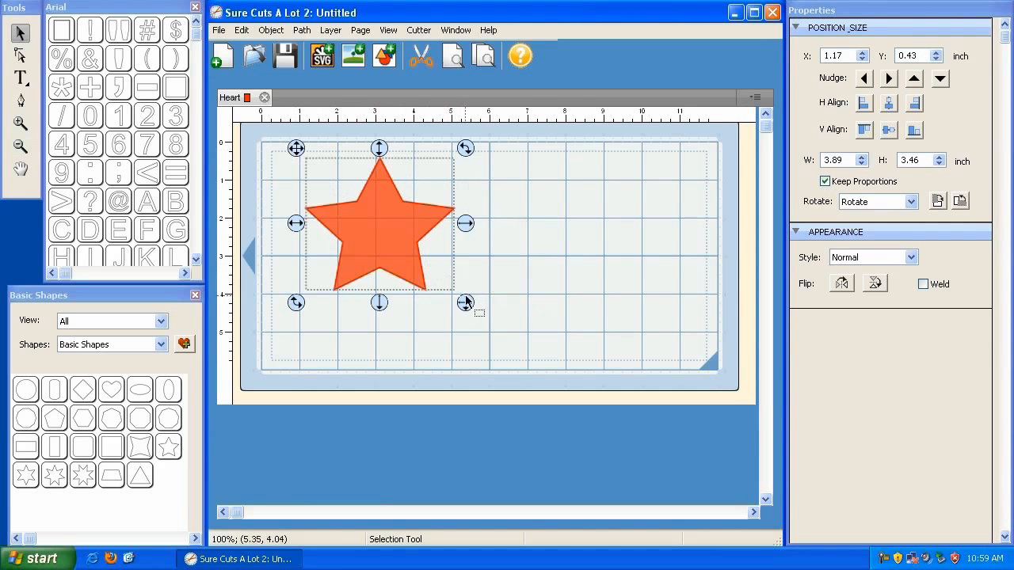
mouse_move(465, 304)
mouse_down()
mouse_move(531, 362)
mouse_move(469, 308)
mouse_up()
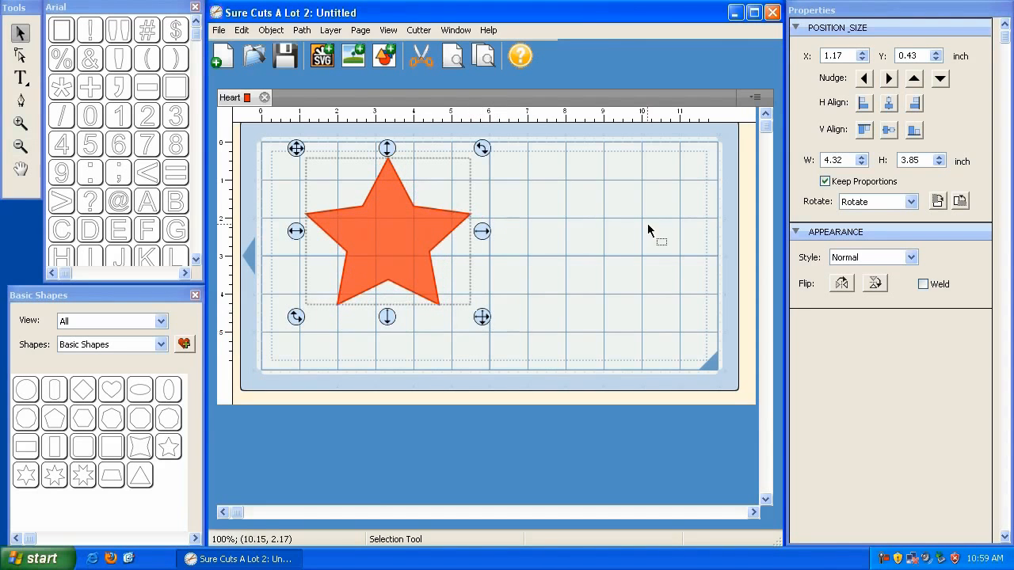
Resize the star freely without Keep Proportions, and re-enable the option to scale the star to about 4.97 by 4.39 inches.
click(824, 182)
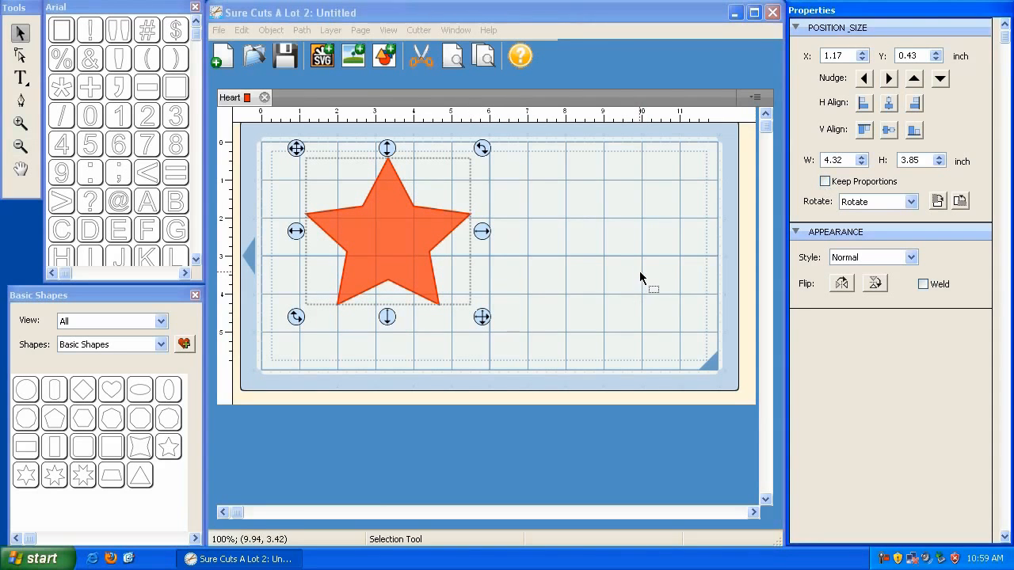
mouse_move(482, 318)
mouse_down()
mouse_move(520, 287)
mouse_move(455, 354)
mouse_move(407, 347)
mouse_move(418, 363)
mouse_move(398, 362)
mouse_move(598, 331)
mouse_move(482, 315)
mouse_up()
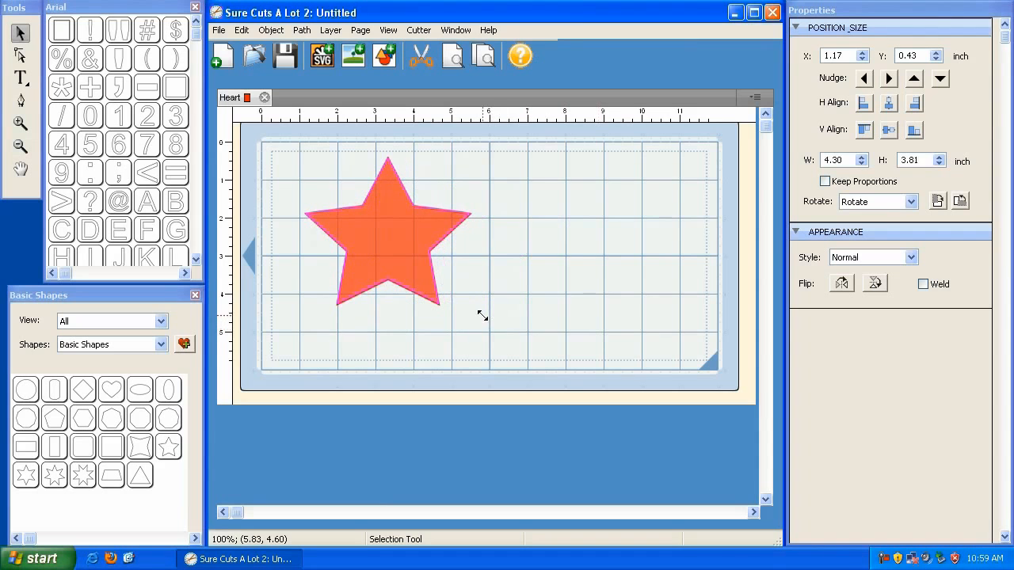
click(825, 181)
drag(482, 314, 509, 325)
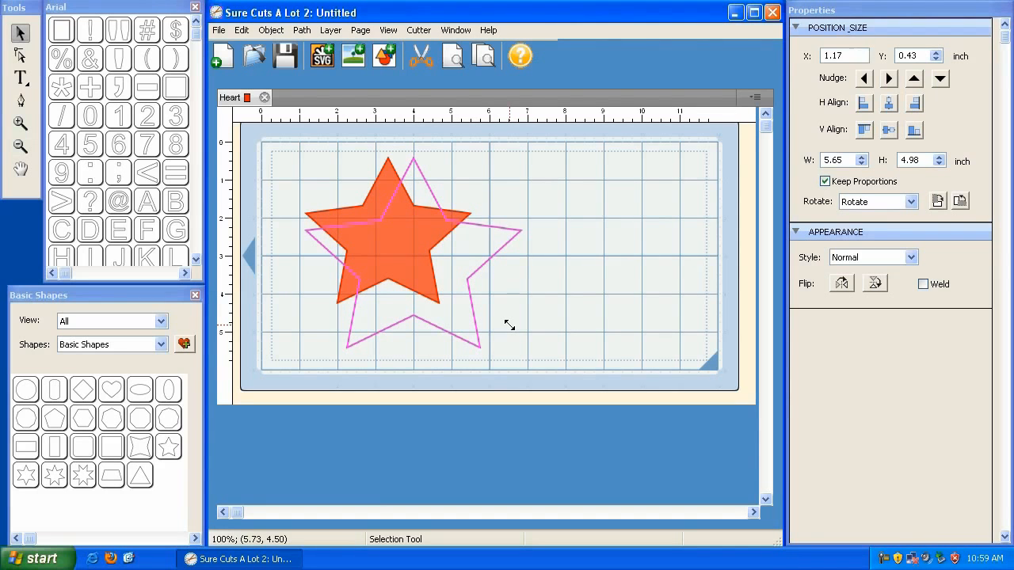
drag(509, 325, 497, 307)
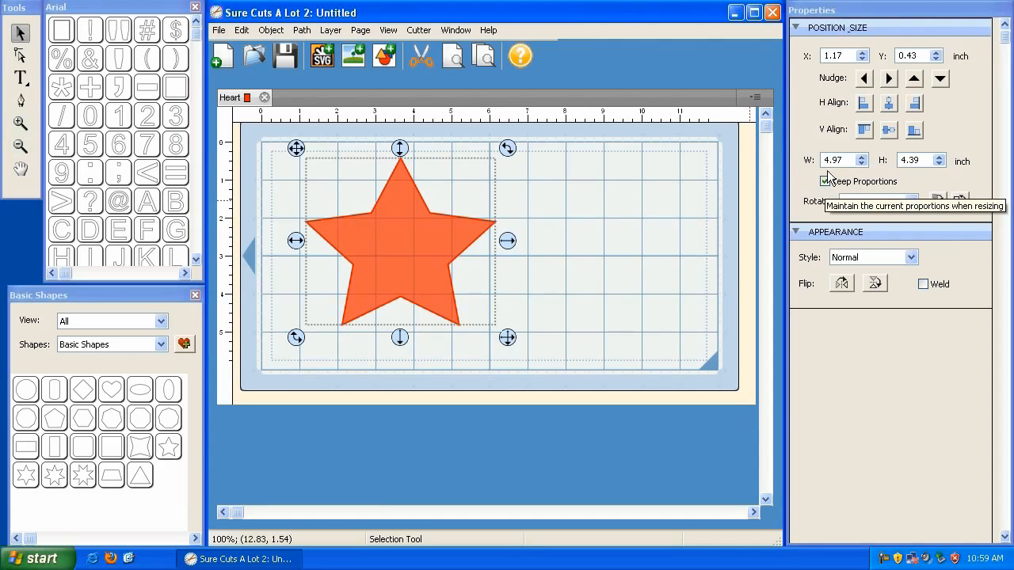
Set the star's width to 4 inches with Keep Proportions enabled.
drag(849, 160, 785, 160)
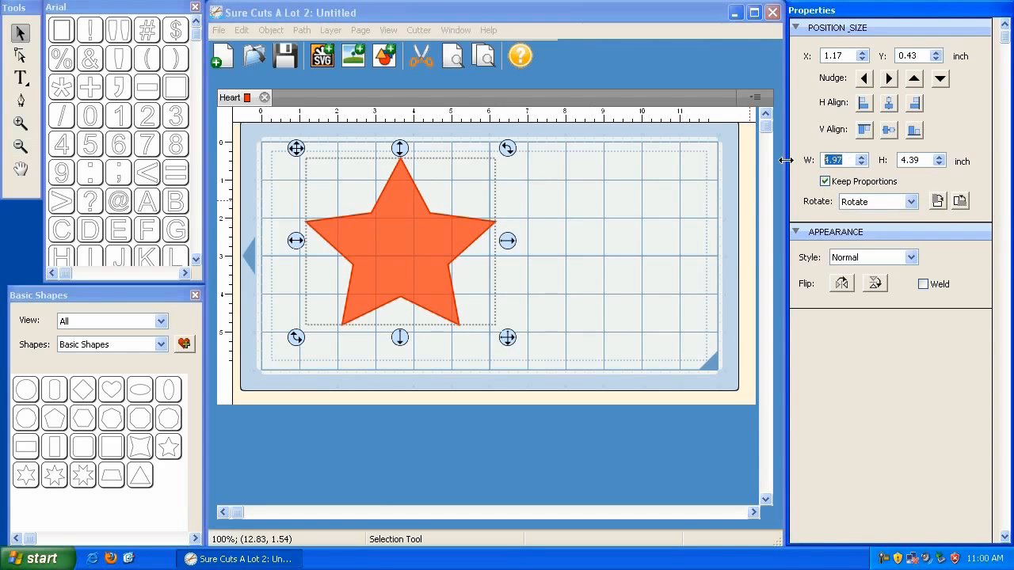
text(4)
key(Tab)
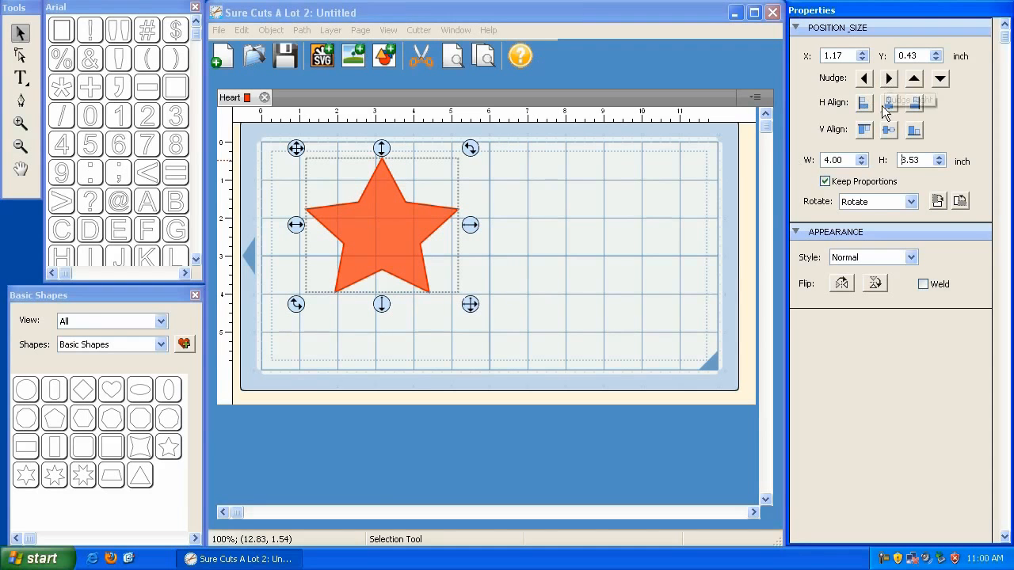
double_click(846, 162)
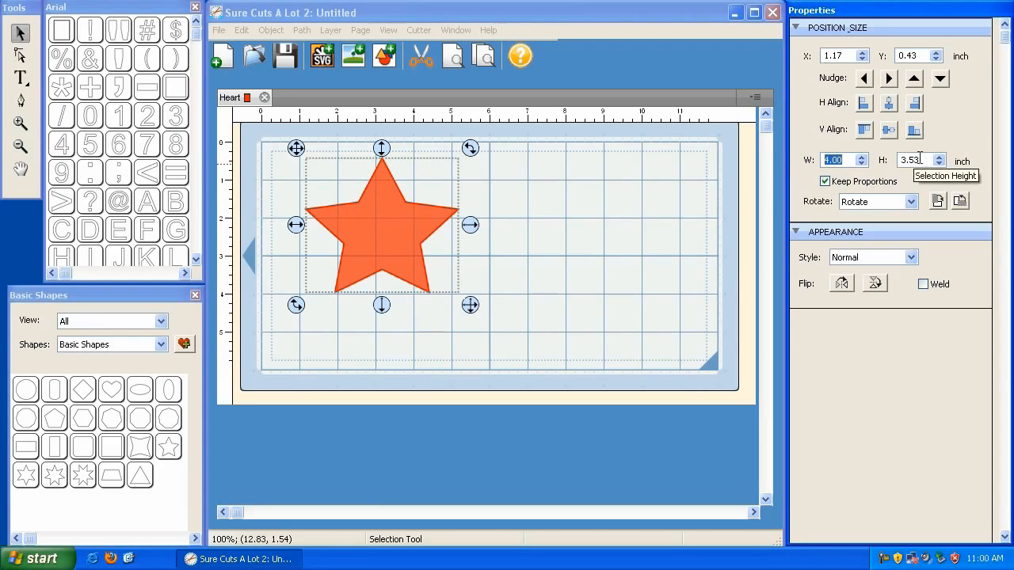
Set the star's width to 6 inches with Keep Proportions enabled.
drag(920, 159, 897, 162)
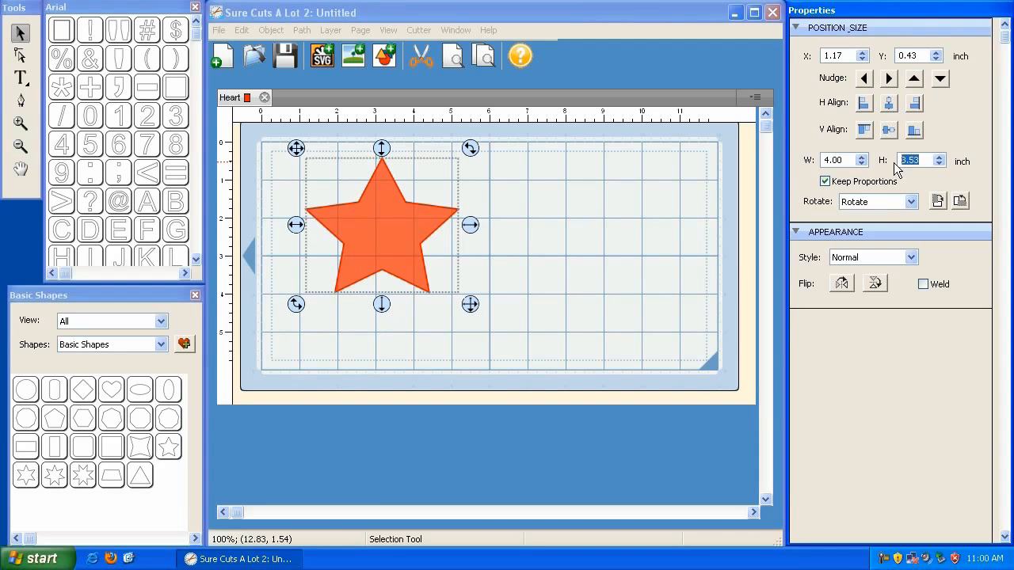
double_click(836, 160)
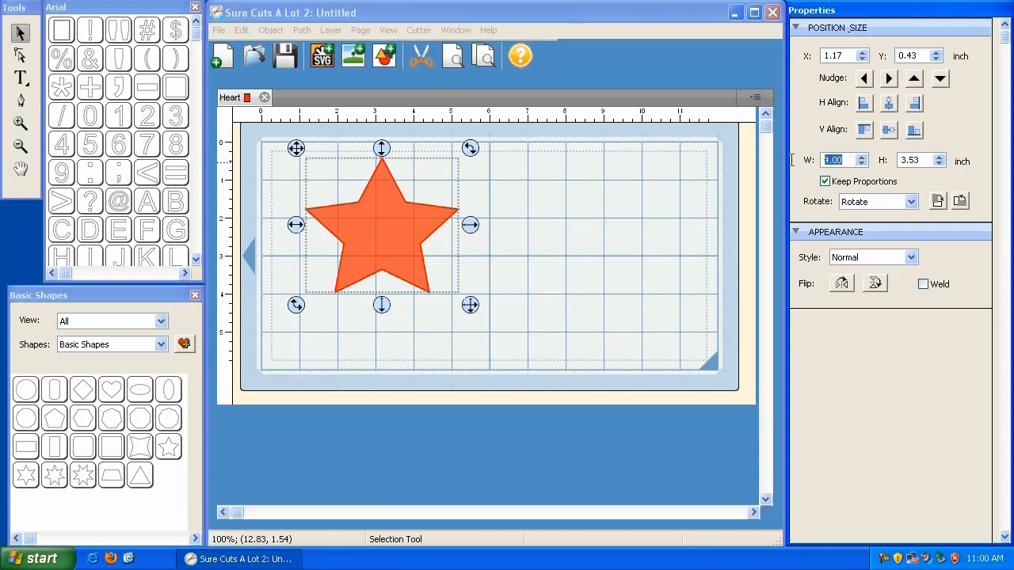
text(6)
click(931, 160)
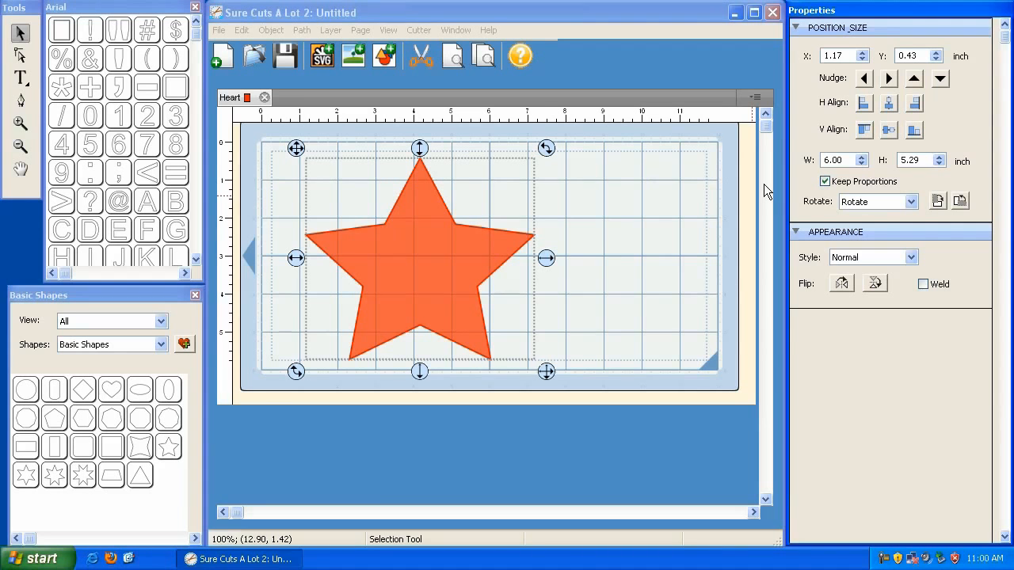
click(546, 372)
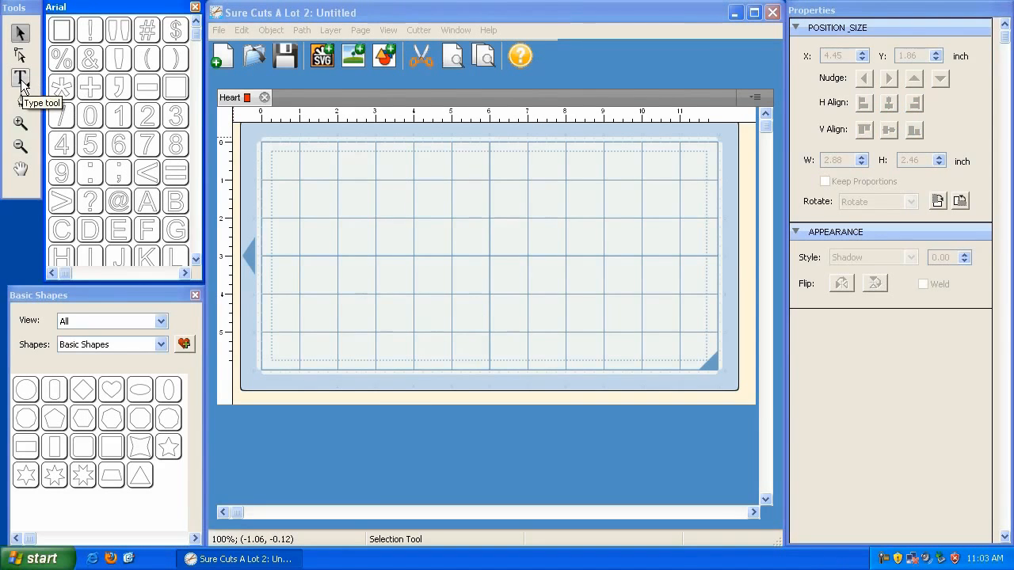
Add the text "CRAFTY" to the mat and enlarge it to about 8.11 by 1.52 inches.
click(20, 80)
click(339, 257)
text(CRAFTY)
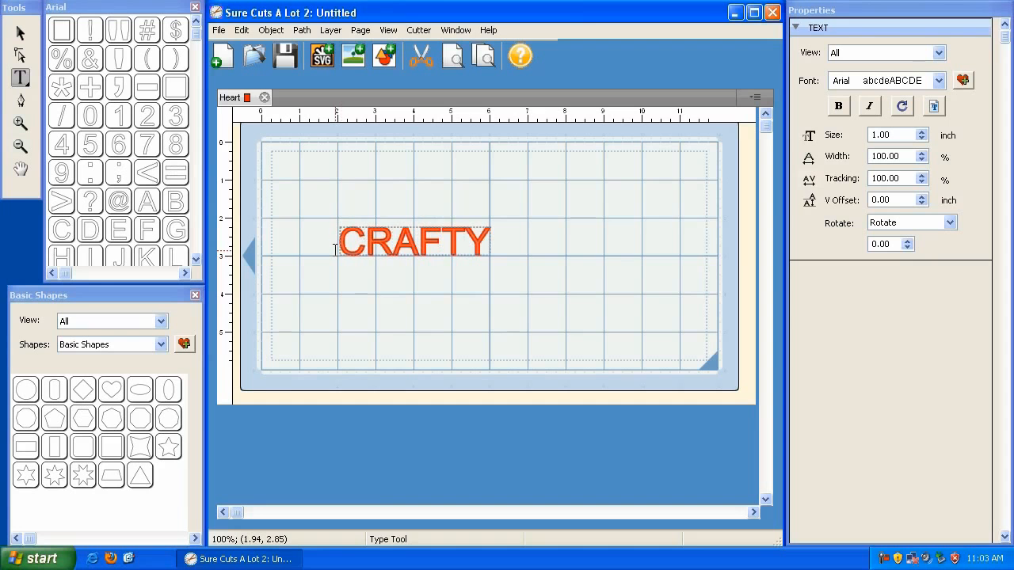
click(19, 36)
drag(503, 268, 660, 298)
Convert the CRAFTY text object to a path.
click(301, 30)
click(301, 30)
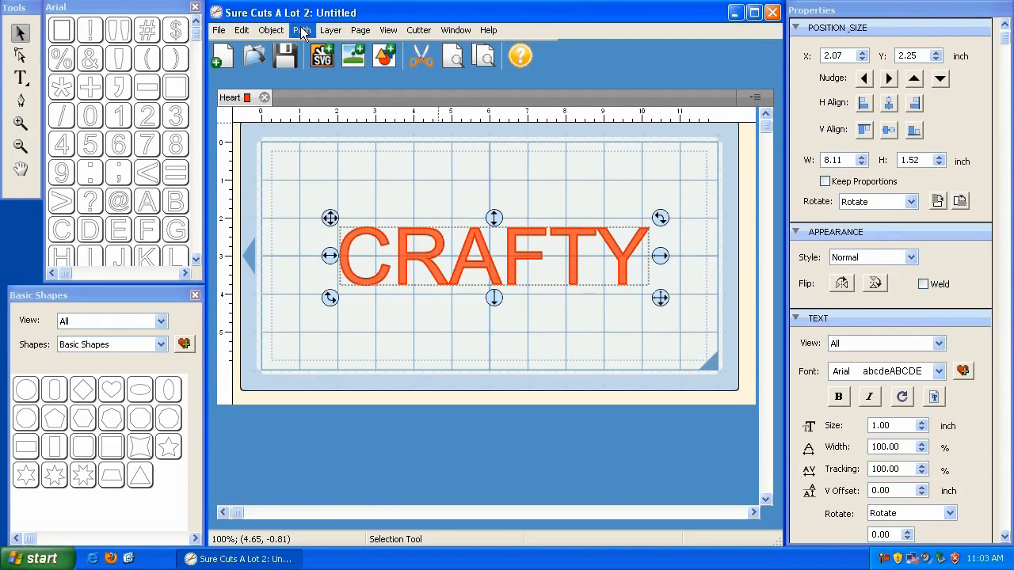
click(301, 30)
click(308, 48)
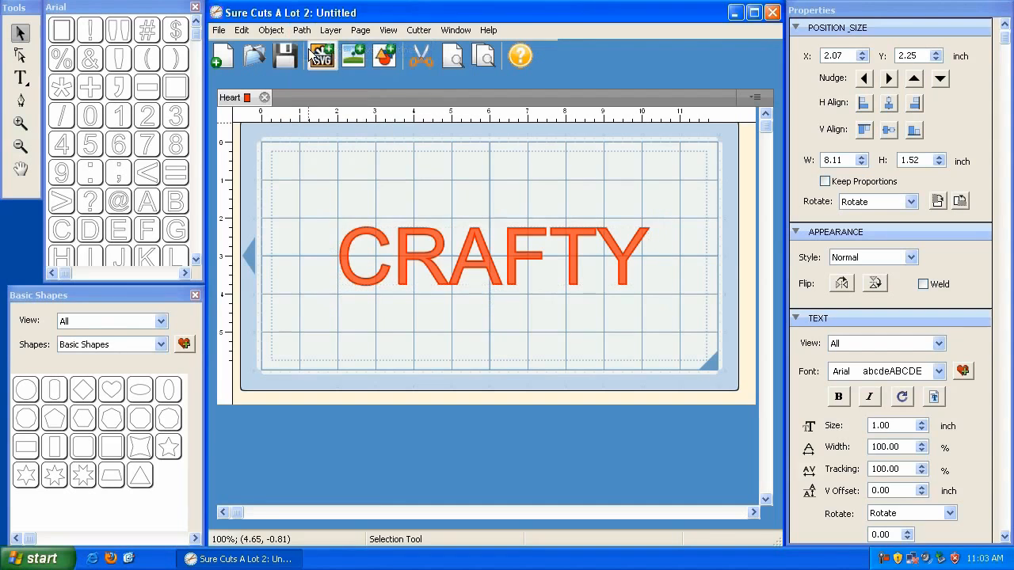
Apply the Shadow style to the CRAFTY lettering.
click(865, 257)
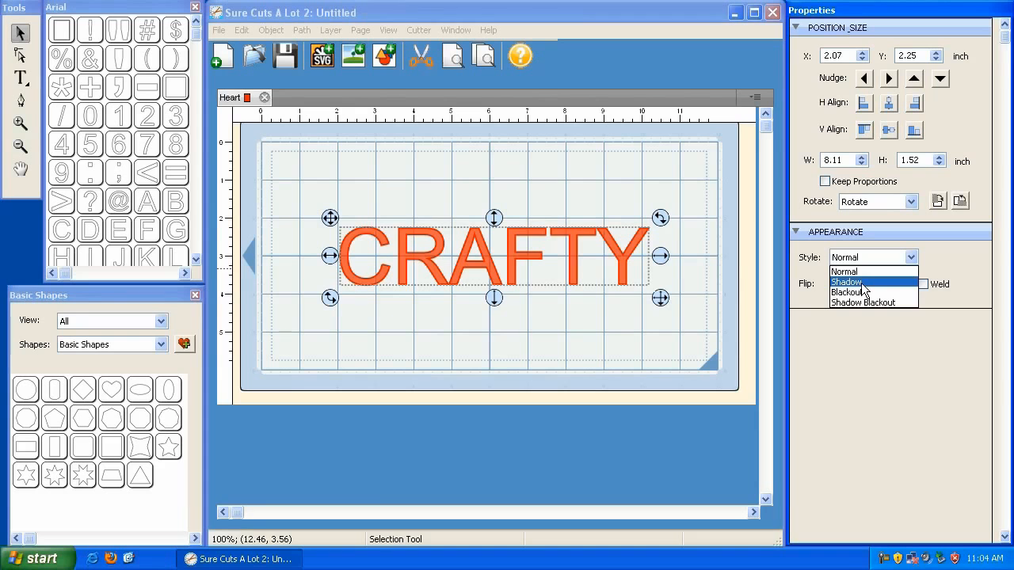
click(846, 282)
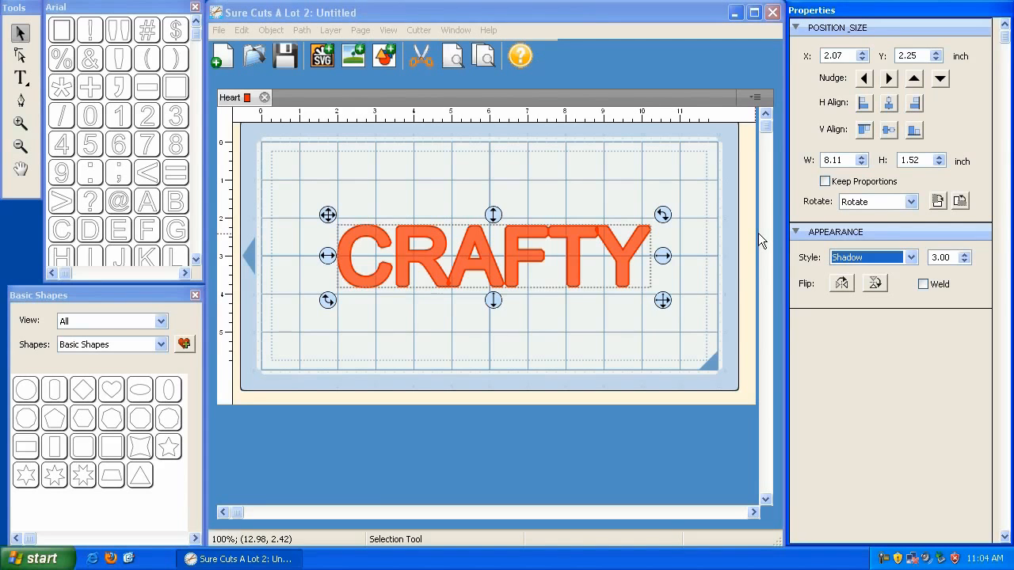
click(874, 258)
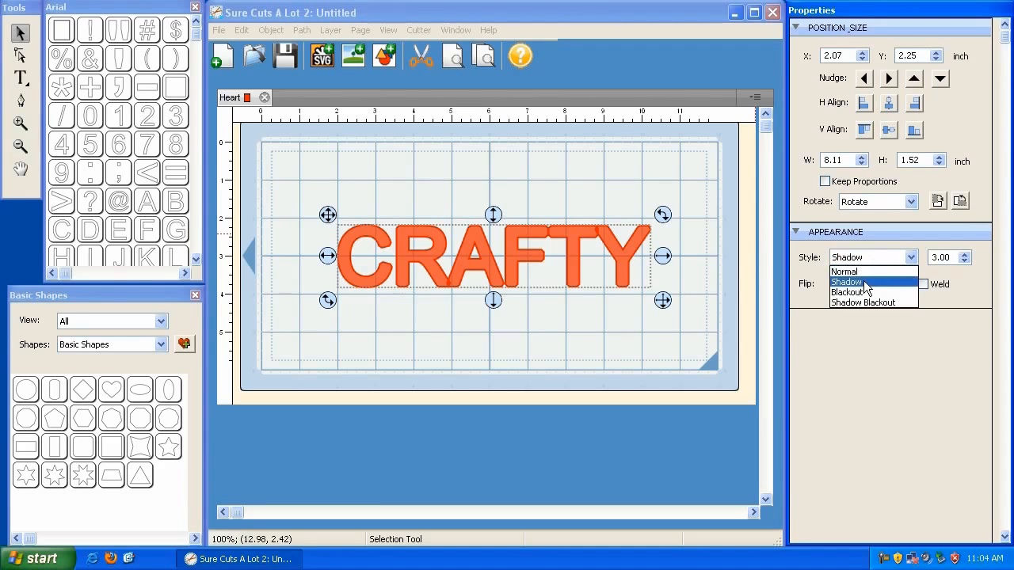
click(874, 269)
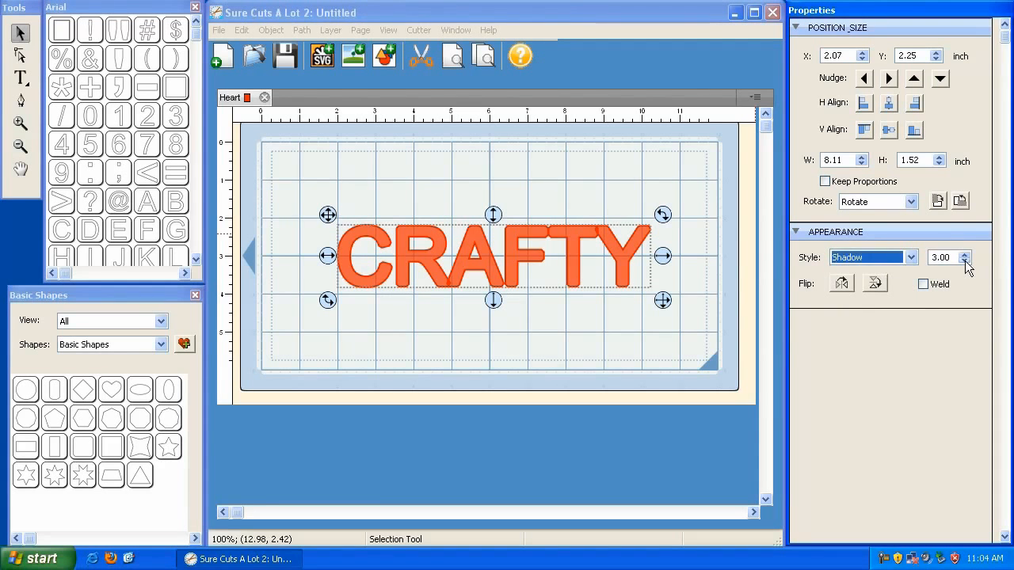
Reduce the shadow size of the CRAFTY lettering to 0.00.
click(965, 262)
click(965, 262)
click(965, 262)
click(965, 261)
click(965, 262)
click(965, 261)
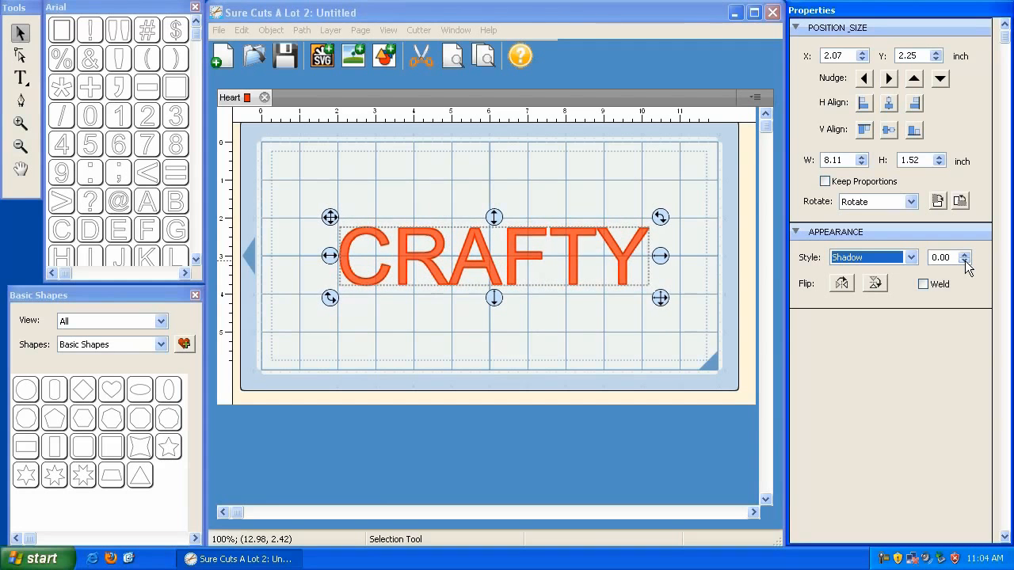
Increase the CRAFTY shadow size to compare its thickness, and bring it back to 0.00 with the Shadow style kept.
click(966, 255)
click(966, 255)
click(965, 254)
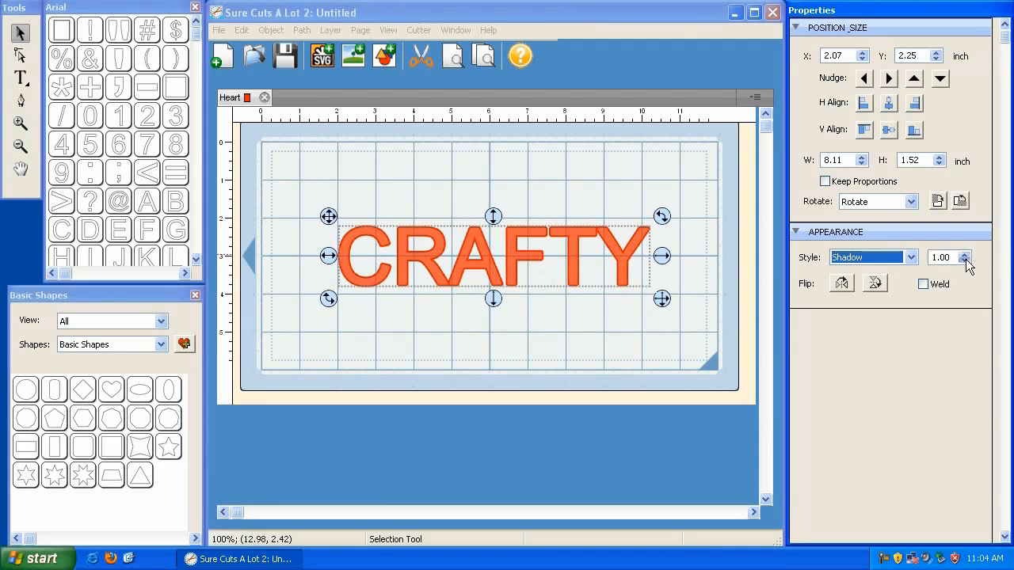
click(966, 260)
click(965, 261)
click(965, 261)
click(910, 259)
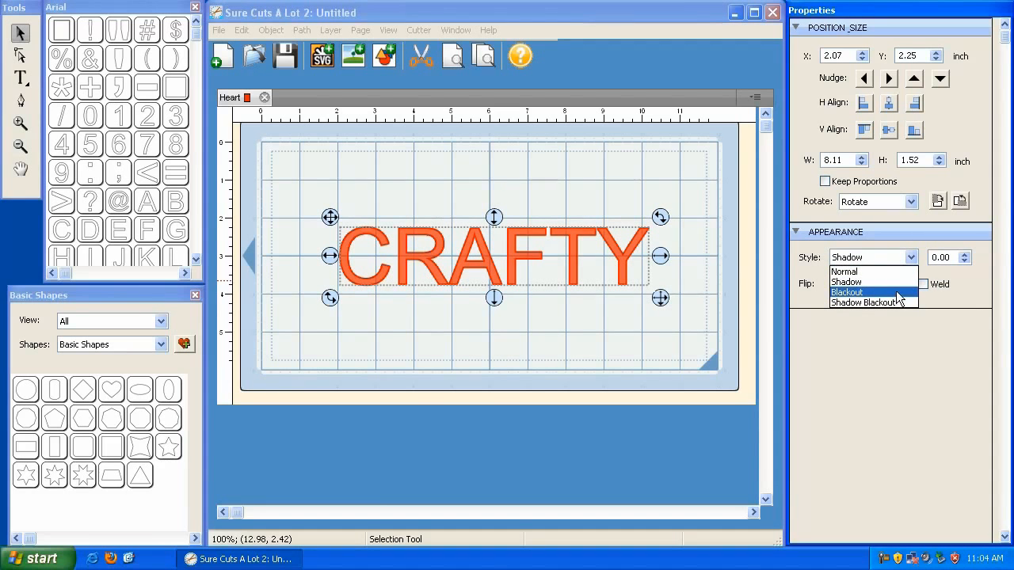
click(902, 233)
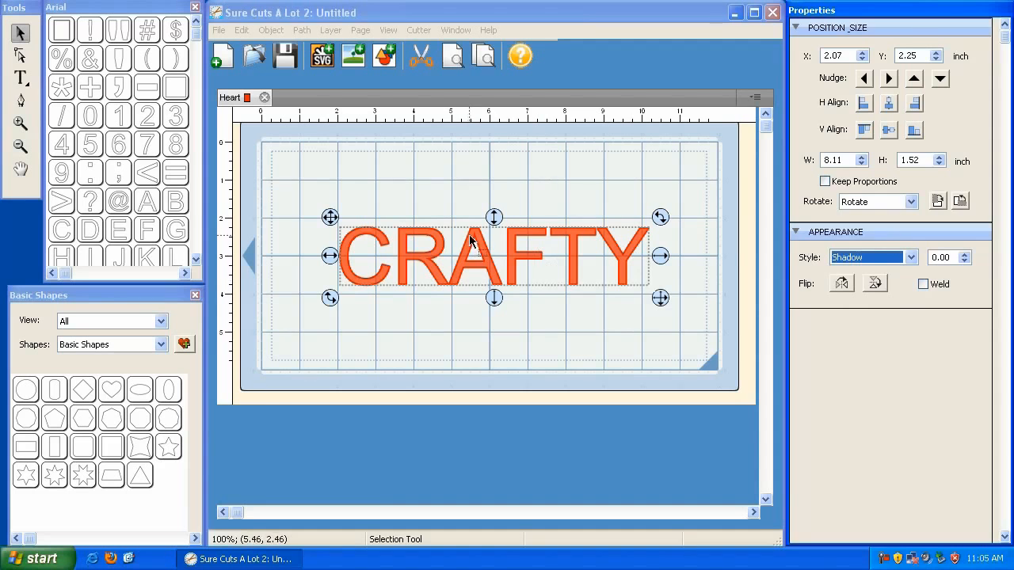
Deselect the CRAFTY lettering and preview it as cut outlines to examine its contours.
click(524, 197)
click(459, 56)
click(459, 56)
click(453, 58)
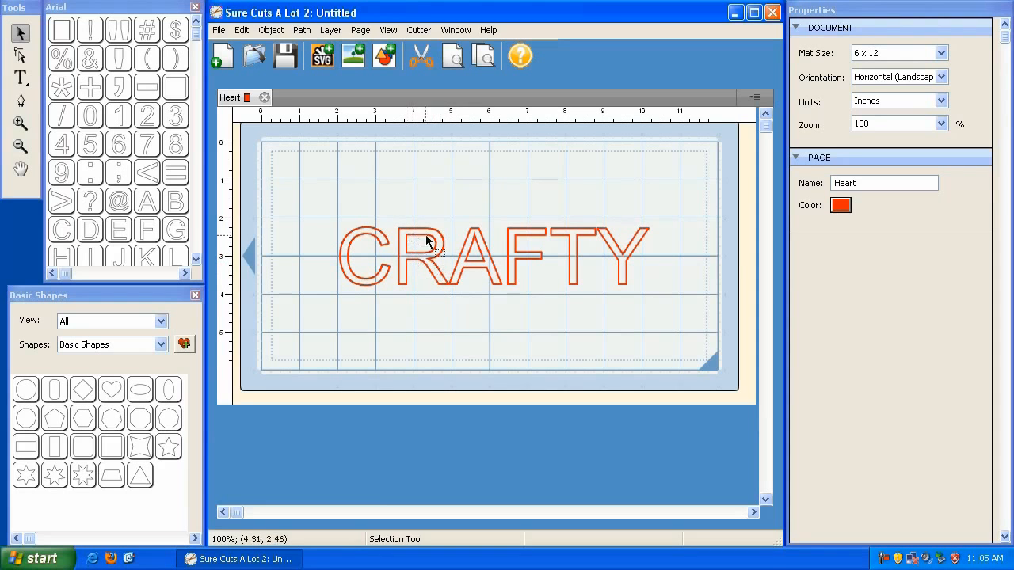
Apply the Blackout style to CRAFTY and move it up to about X 2.05, Y 0.85.
click(495, 277)
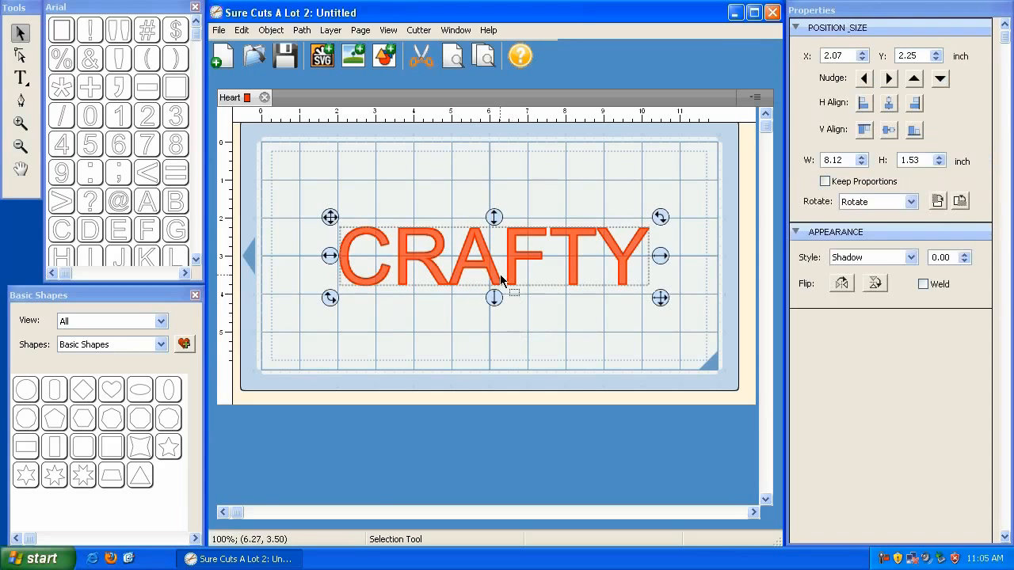
click(878, 258)
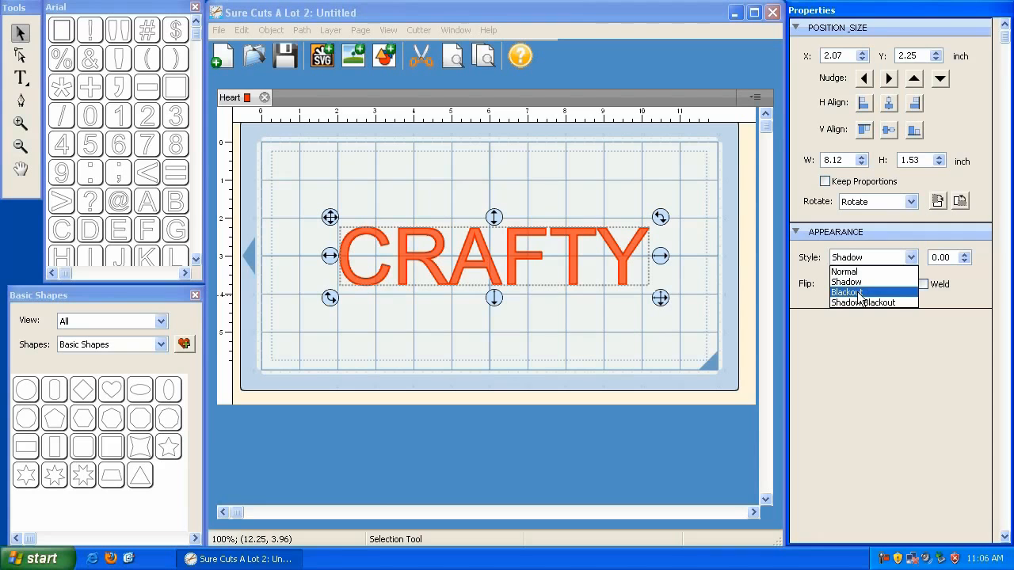
click(858, 294)
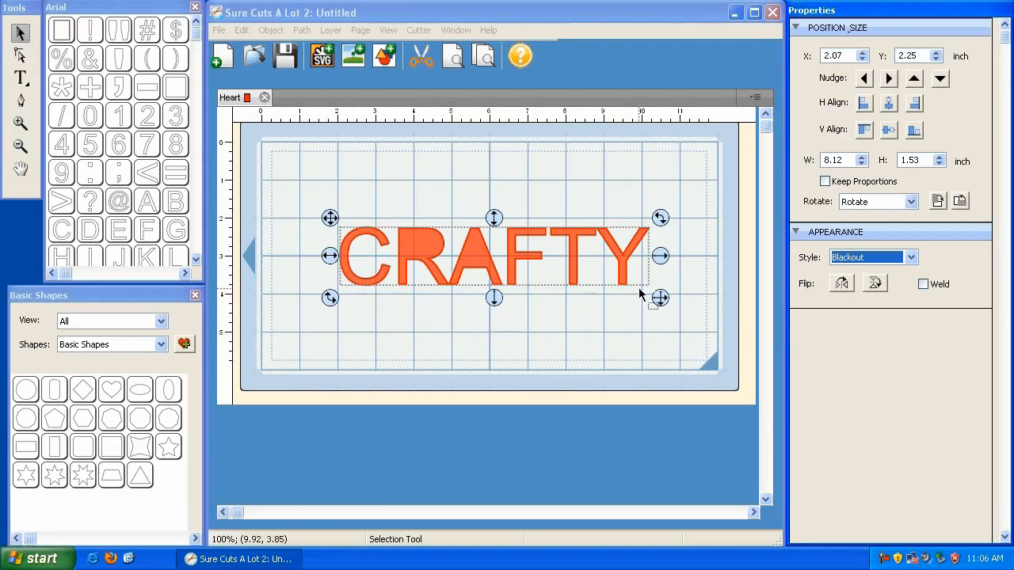
drag(329, 217, 327, 176)
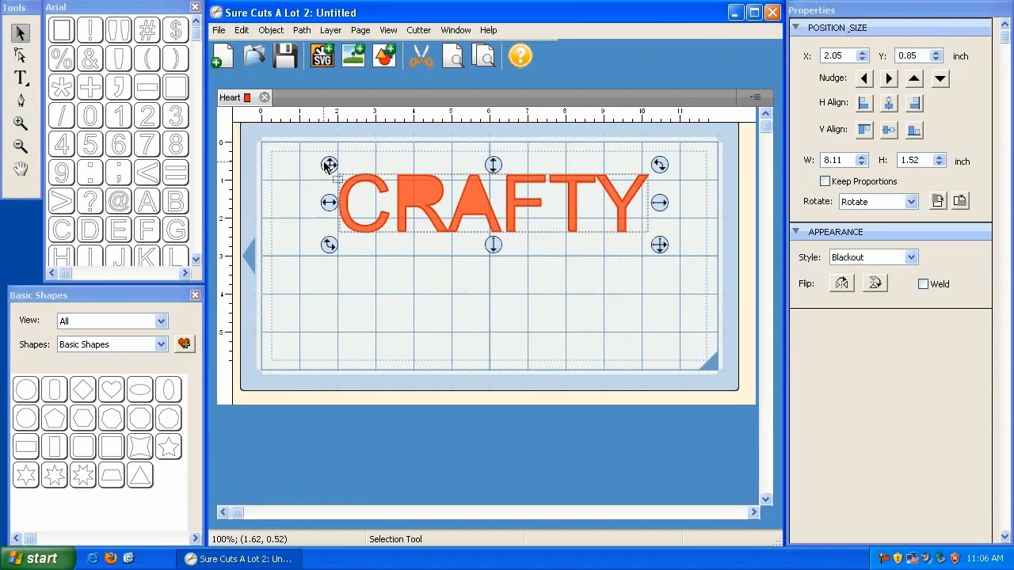
click(291, 185)
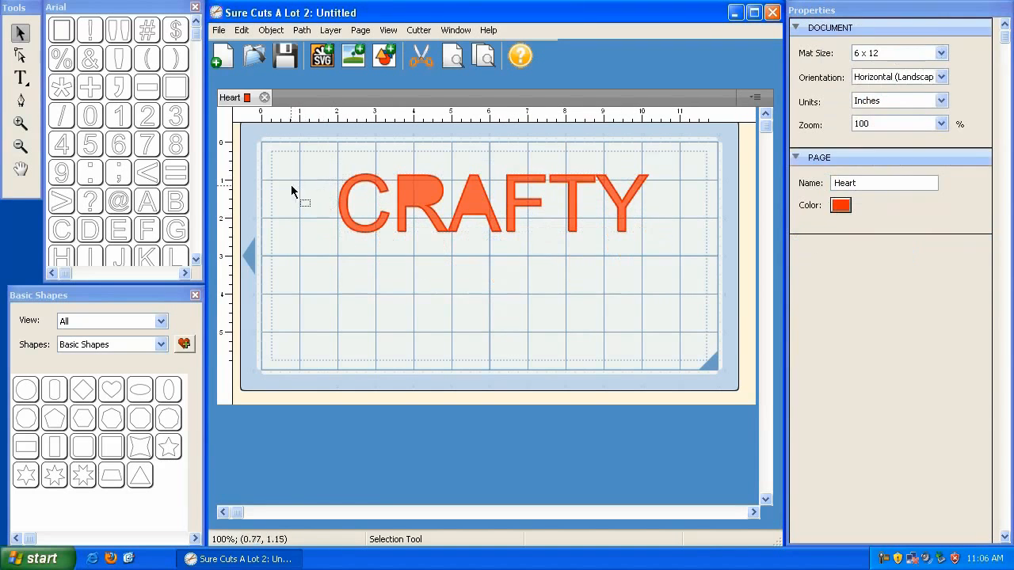
Add an Arial ampersand below CRAFTY, sized about 2.33 by 2.88 inches at about X 4.69, Y 2.58.
click(94, 66)
drag(289, 149, 431, 252)
drag(478, 299, 544, 352)
drag(441, 271, 438, 254)
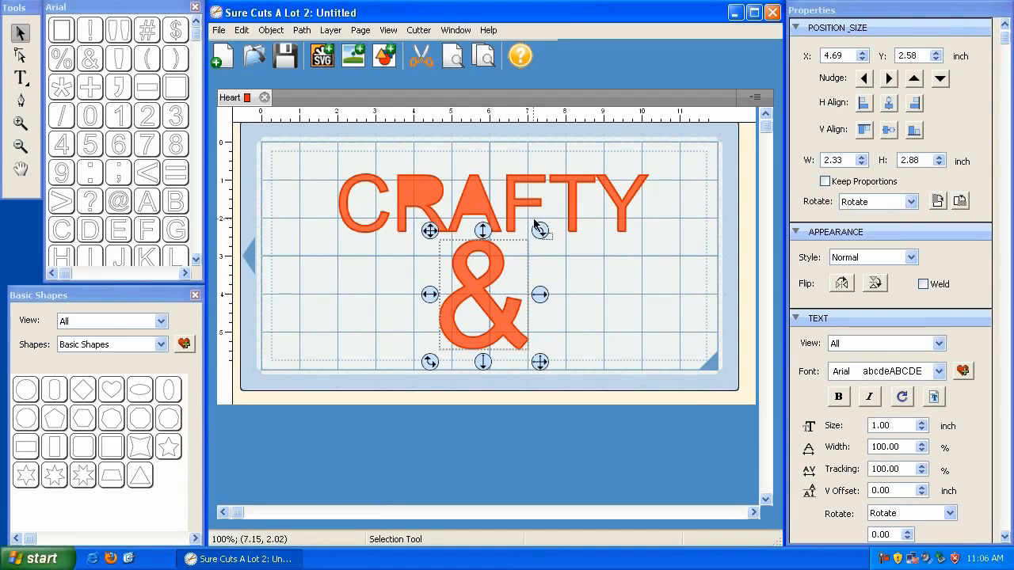
Preview the page's shapes as outlines, and apply the Blackout style to the ampersand.
click(649, 296)
click(462, 62)
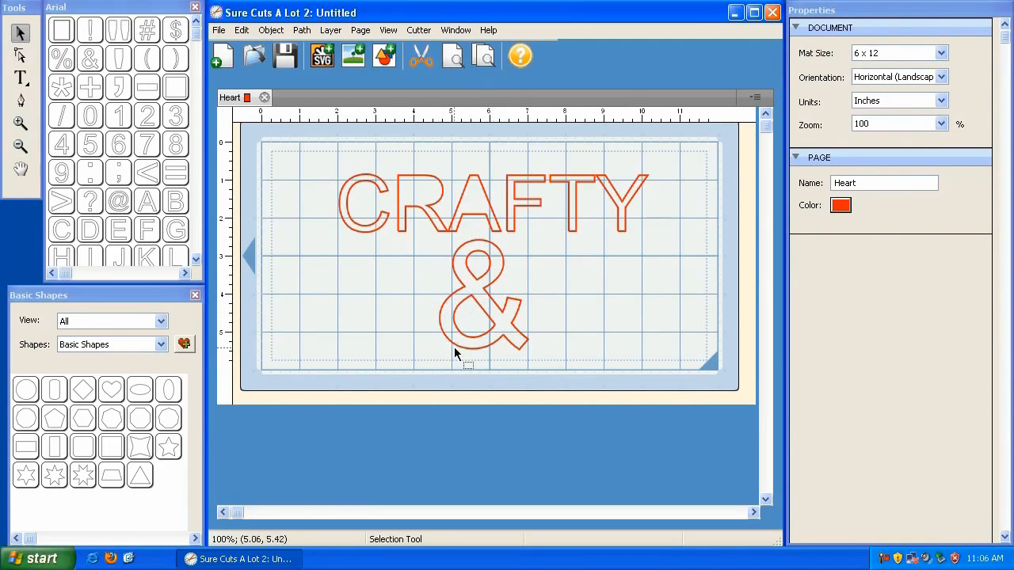
click(491, 275)
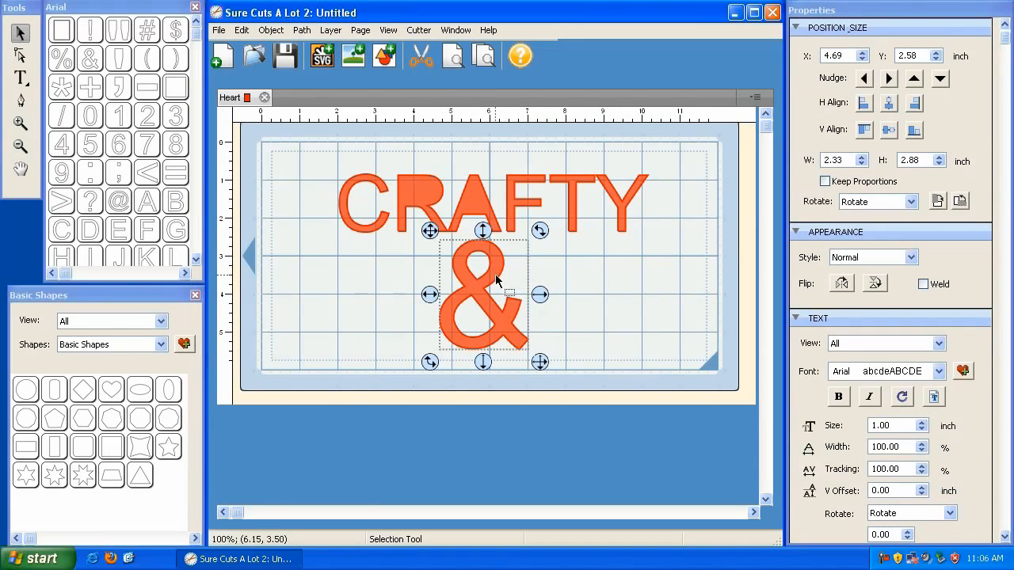
click(860, 258)
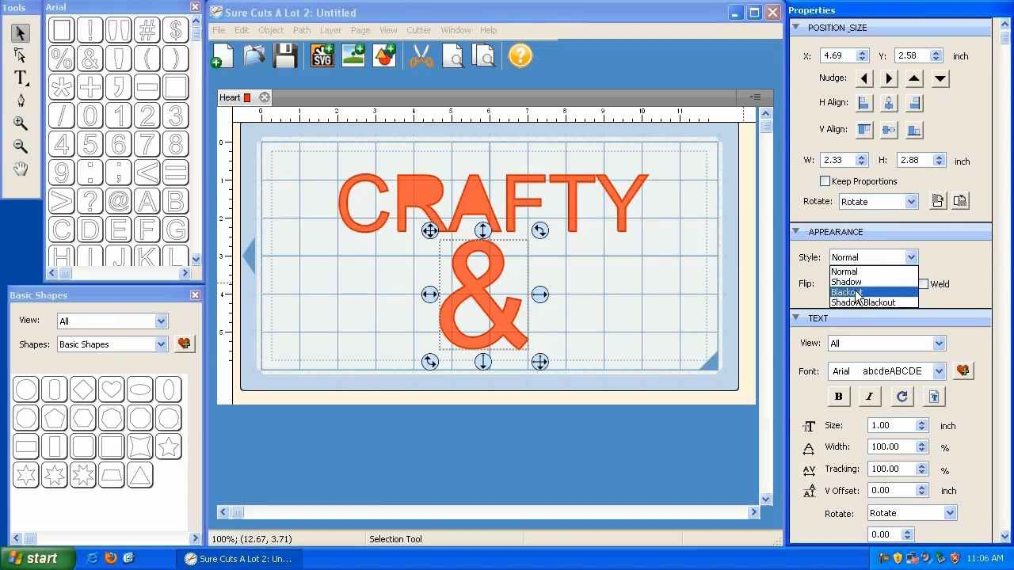
click(846, 292)
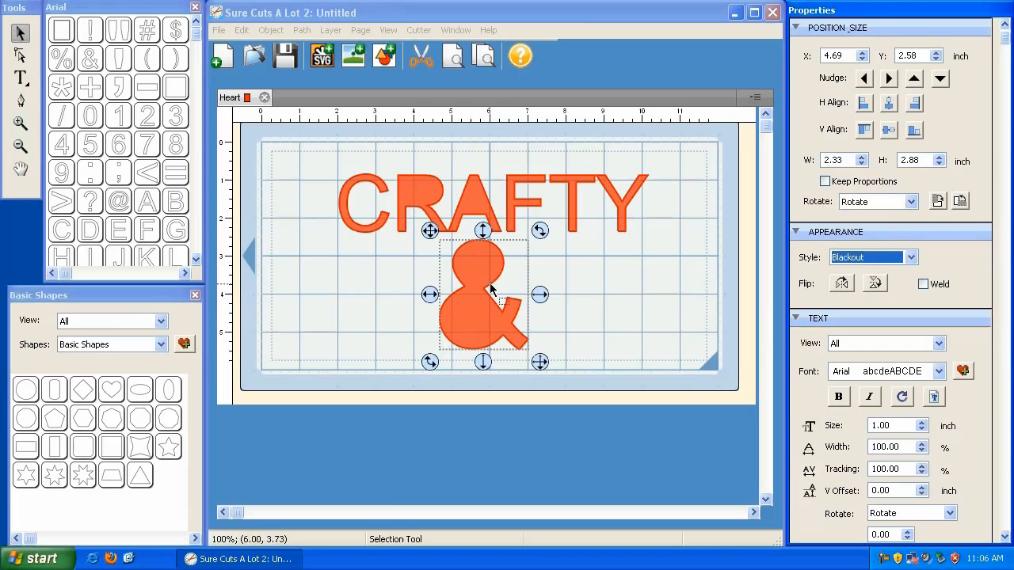
Delete the ampersand below CRAFTY.
click(618, 295)
click(489, 268)
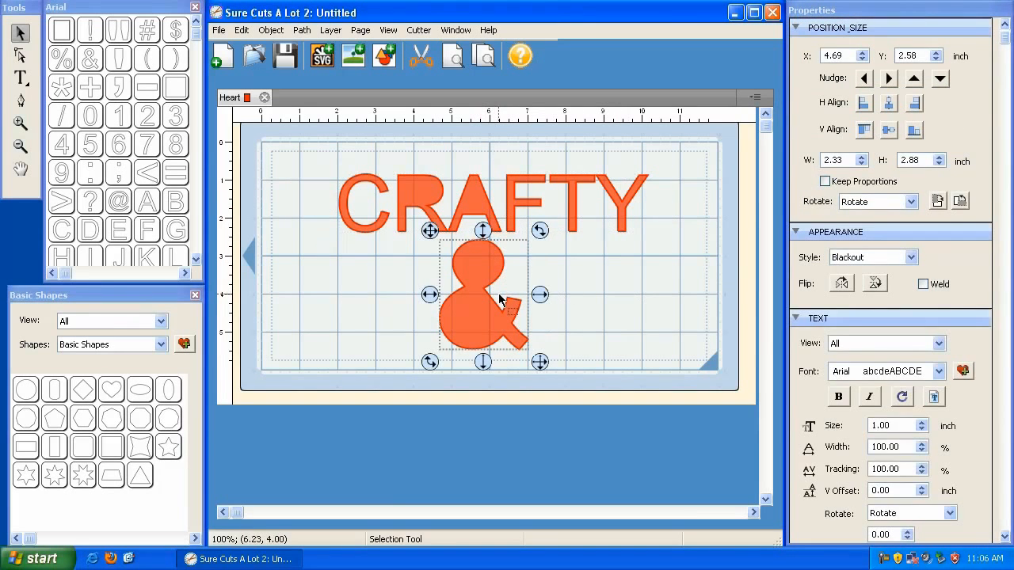
key(Delete)
Apply the Shadow Blackout style to CRAFTY with a shadow size of 1.50.
click(872, 257)
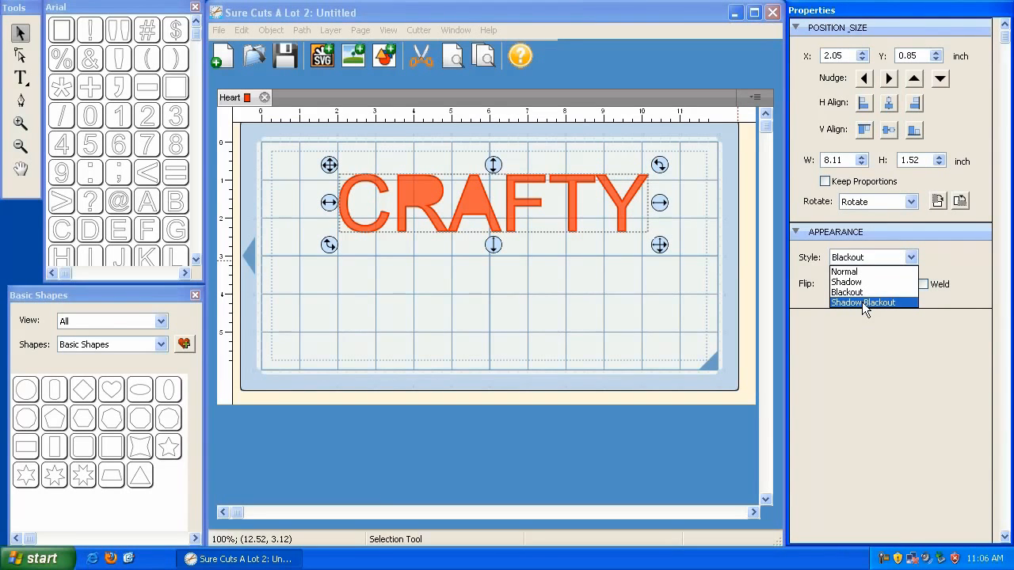
click(864, 302)
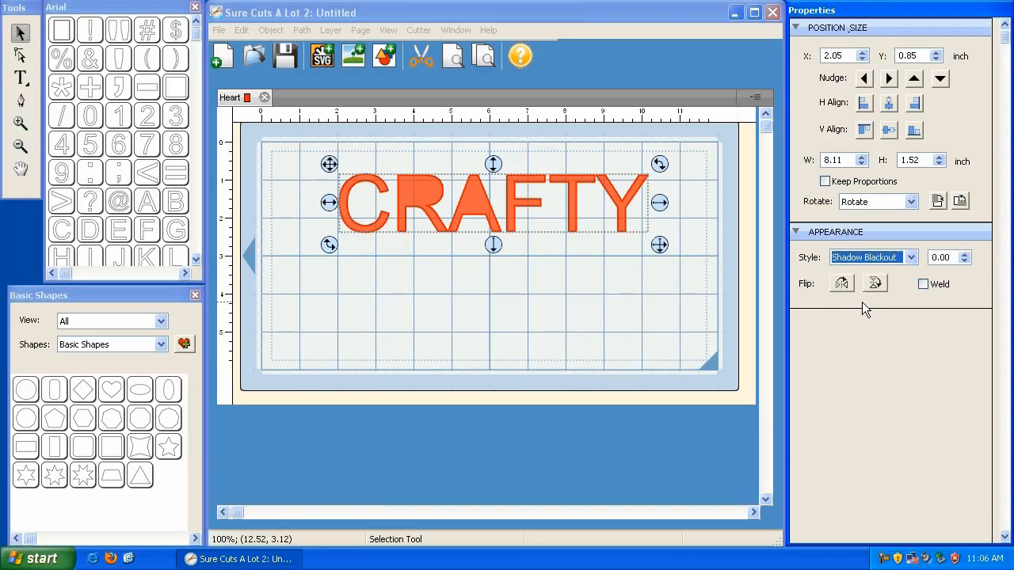
click(965, 255)
click(966, 255)
click(965, 254)
click(965, 254)
click(965, 260)
click(965, 260)
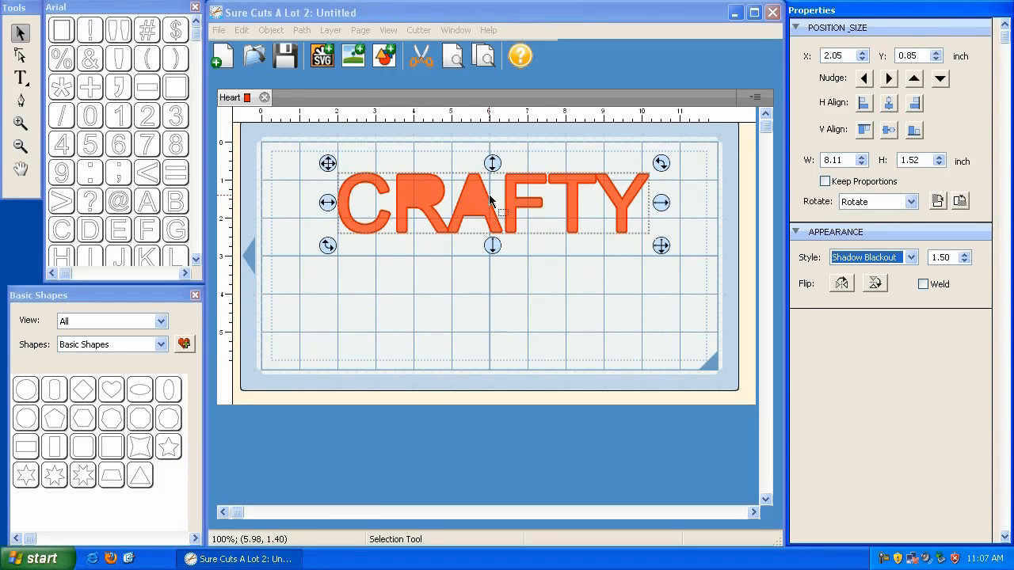
Move the CRAFTY lettering down to about X 1.98, Y 1.80.
click(319, 211)
click(382, 181)
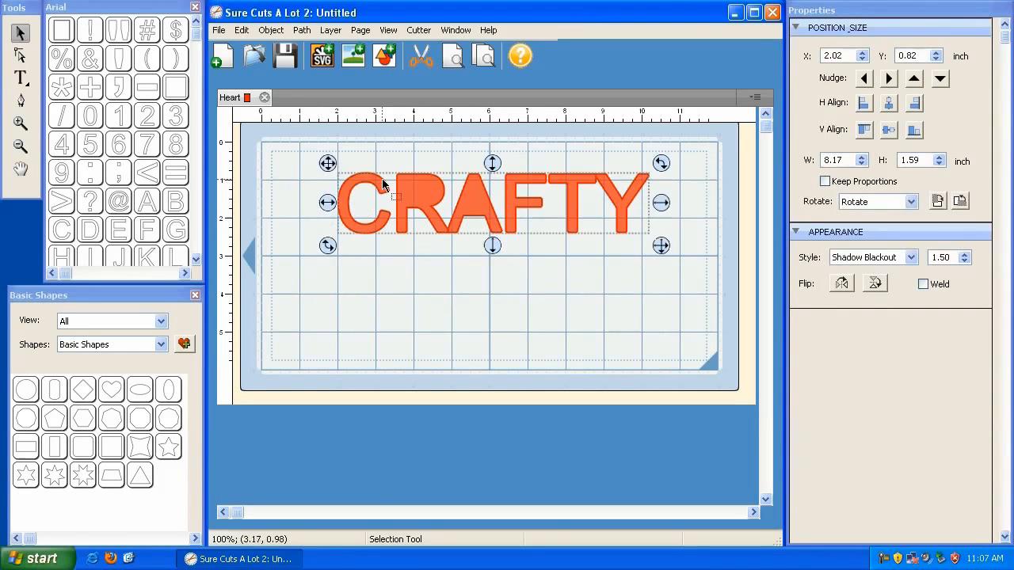
drag(327, 163, 326, 200)
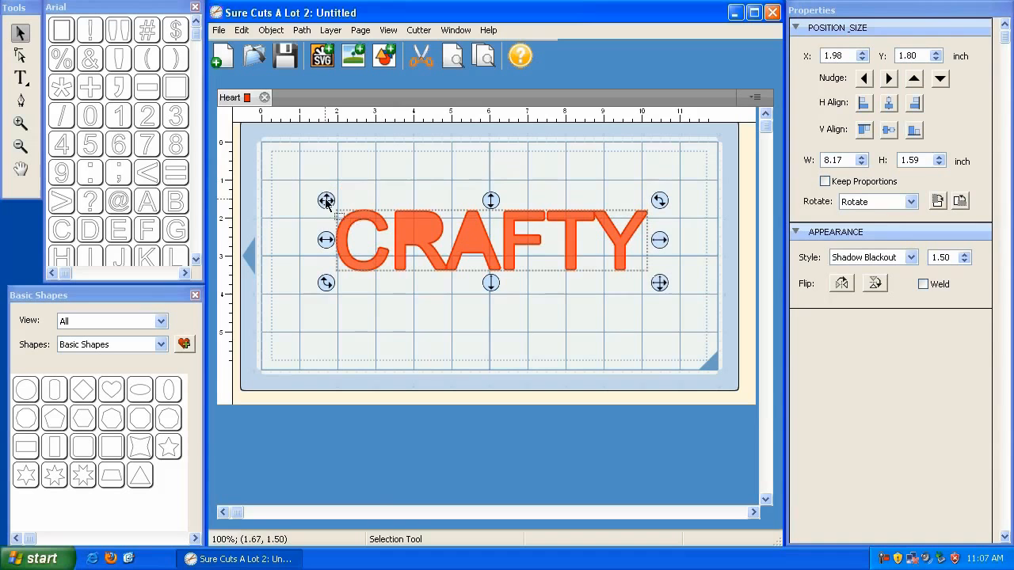
Try the horizontal and vertical flips on CRAFTY and restore its original orientation.
click(843, 285)
click(845, 285)
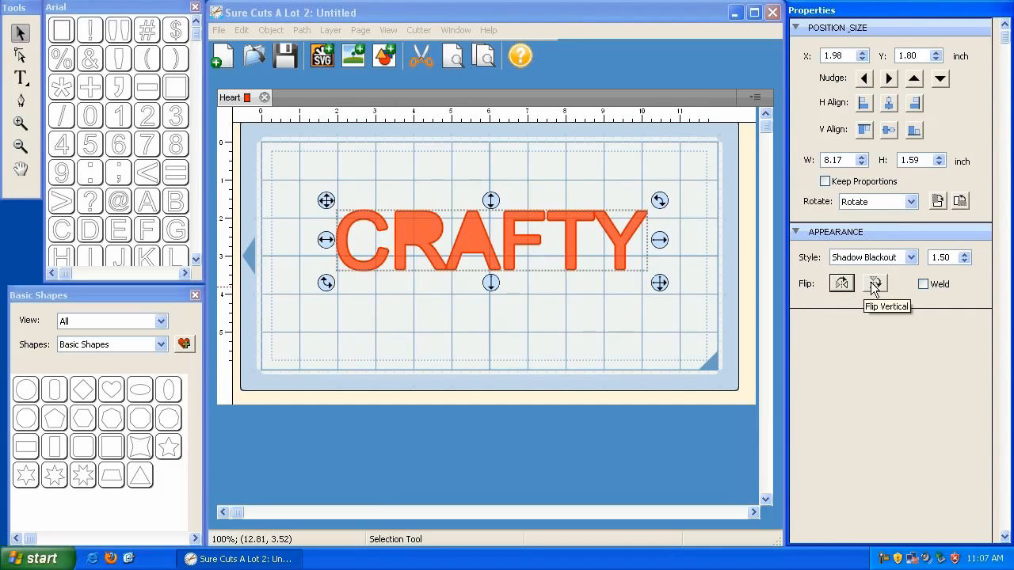
click(874, 286)
click(844, 286)
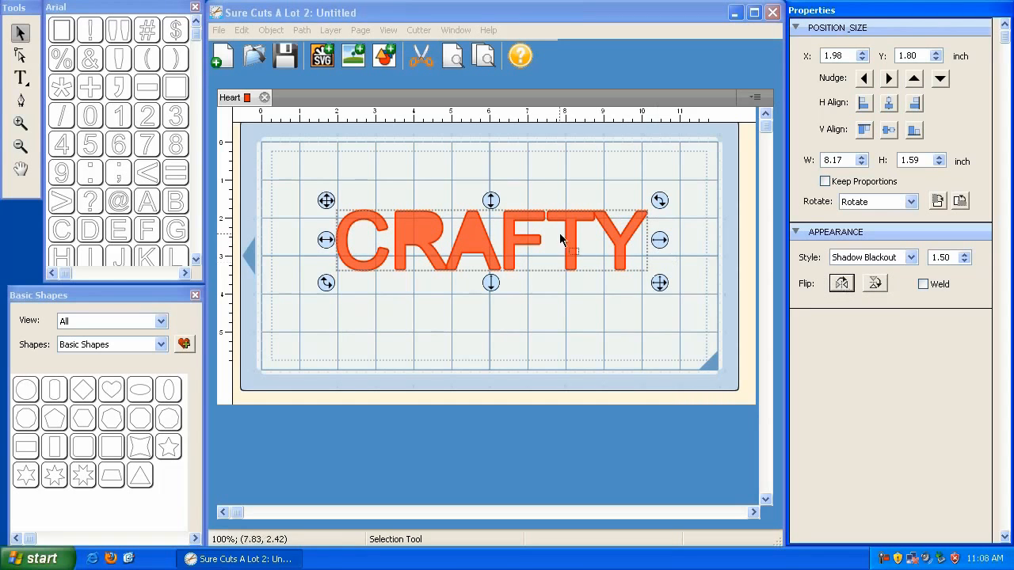
Move CRAFTY up near the mat's upper edge and deselect it.
drag(326, 200, 320, 150)
click(283, 266)
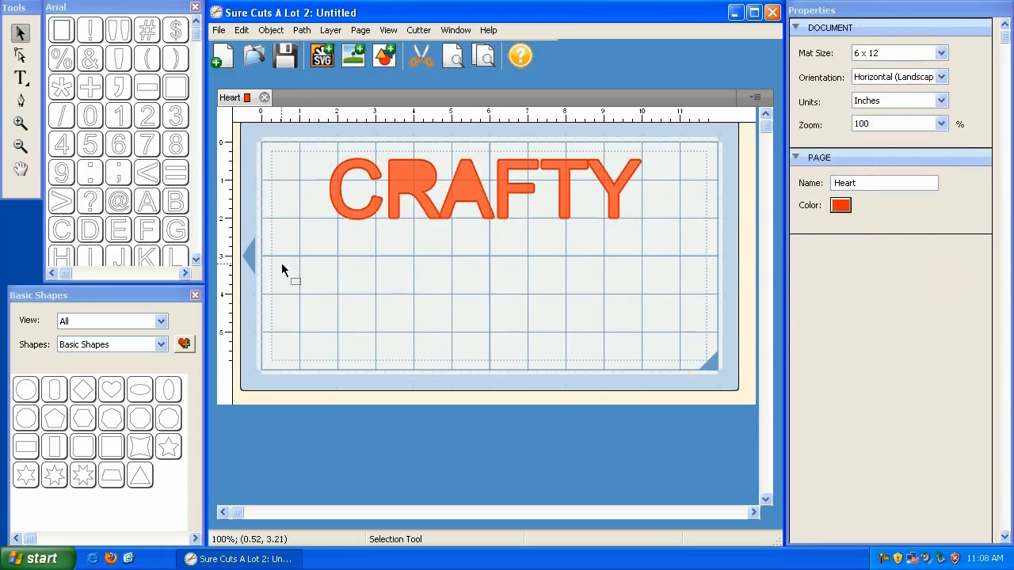
Place a heart about 1.74 inches wide below CRAFTY and a second, smaller heart overlapping its lower right side.
drag(111, 389, 353, 238)
drag(268, 153, 321, 251)
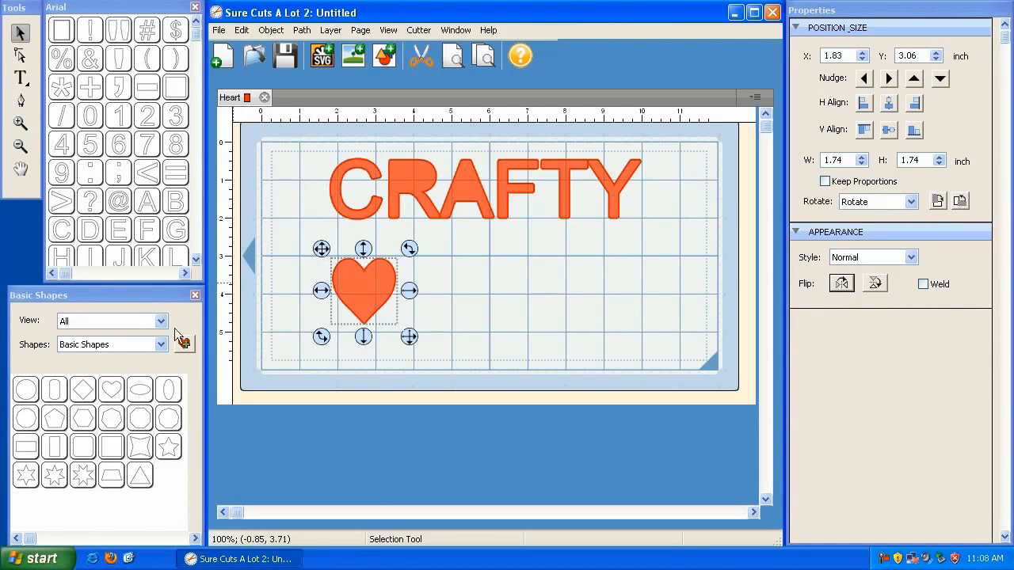
click(113, 387)
drag(268, 152, 371, 282)
Merge the two overlapping hearts into one shape, then flip it horizontally and move it to about X 1.71, Y 3.03.
shift+click(366, 285)
click(302, 30)
click(314, 75)
click(360, 295)
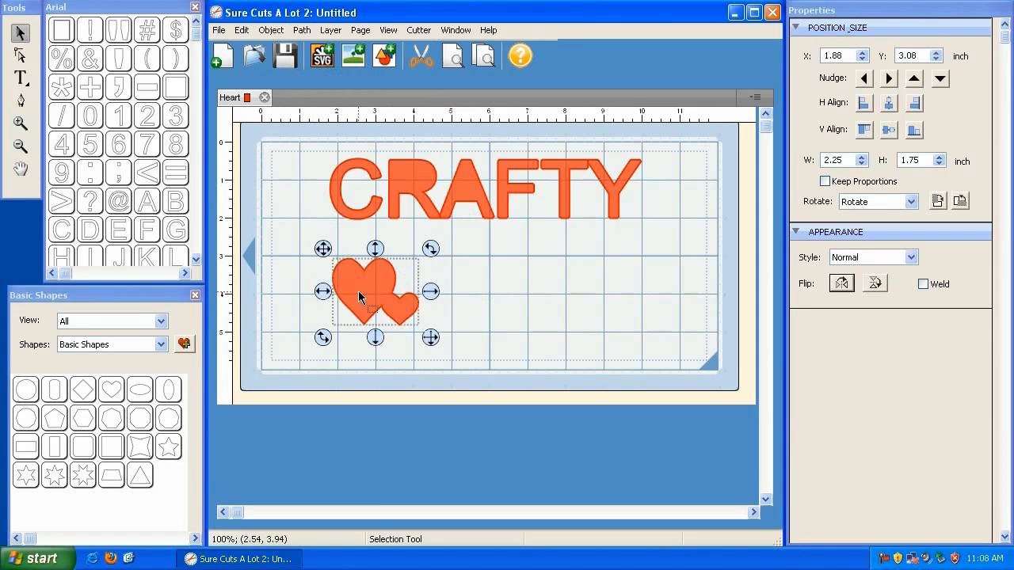
click(842, 284)
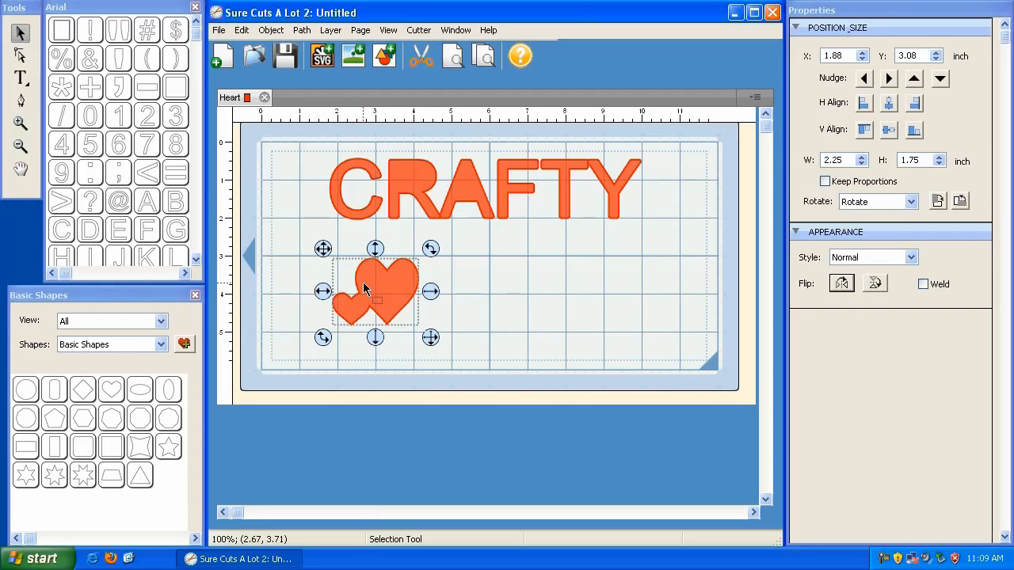
drag(324, 252, 317, 251)
Duplicate the merged heart shape and place the copy beside the original at about X 4.63, Y 3.26.
click(241, 30)
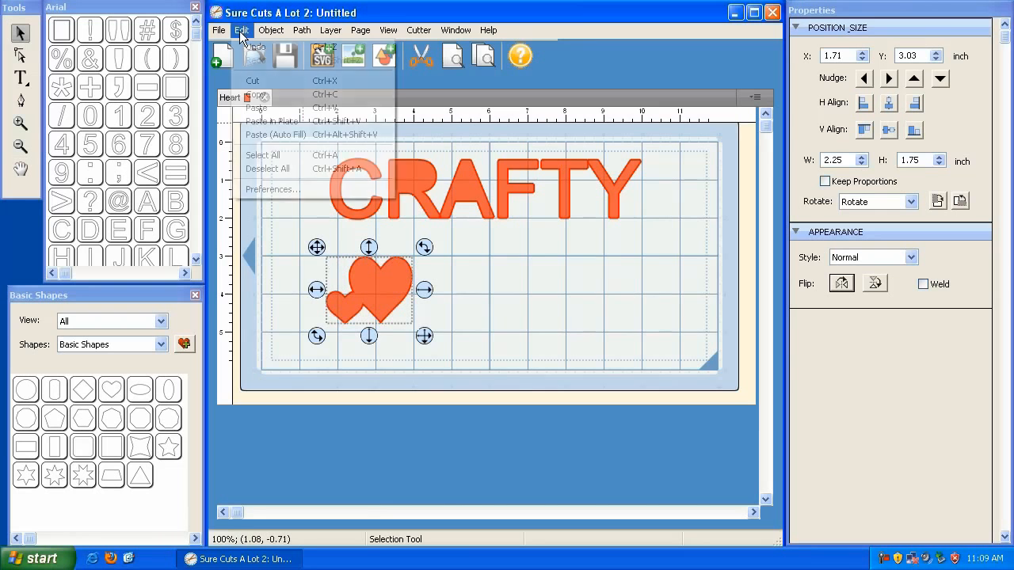
click(268, 90)
click(242, 30)
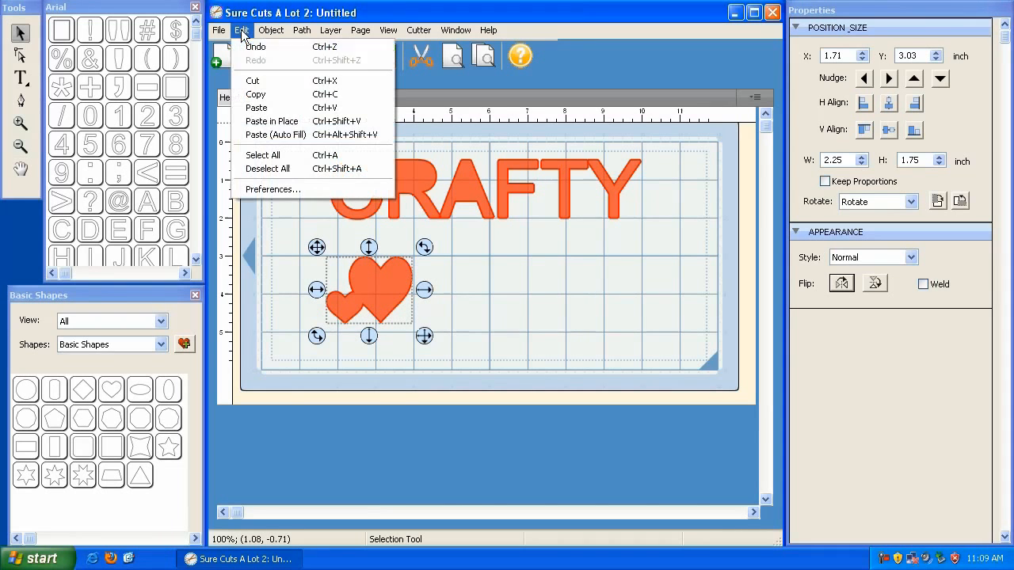
click(253, 105)
drag(317, 247, 428, 256)
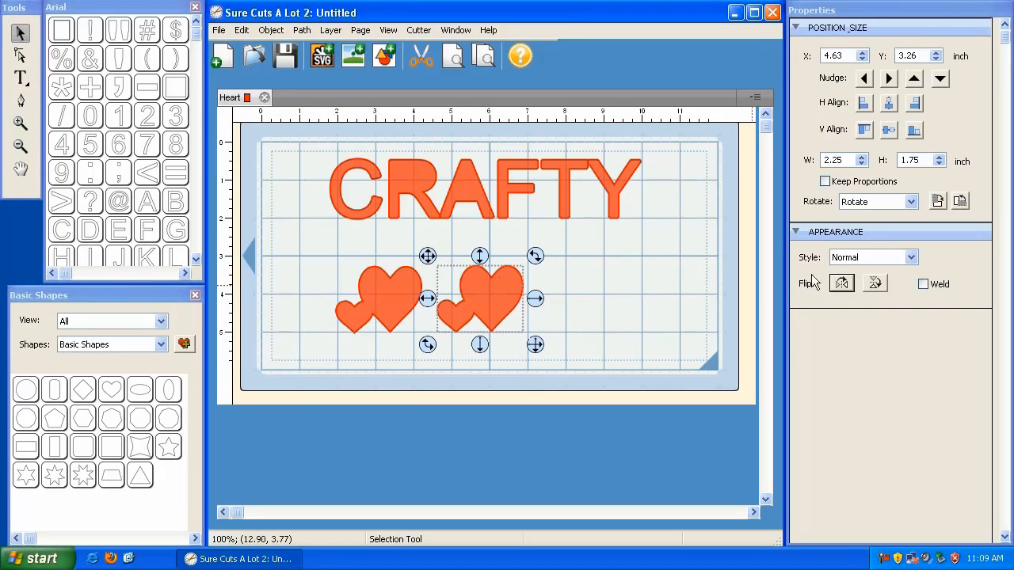
Flip the duplicated heart shape horizontally and move it to about X 3.98, Y 3.28 so it overlaps the original's large heart.
click(842, 283)
drag(423, 256, 402, 252)
click(564, 314)
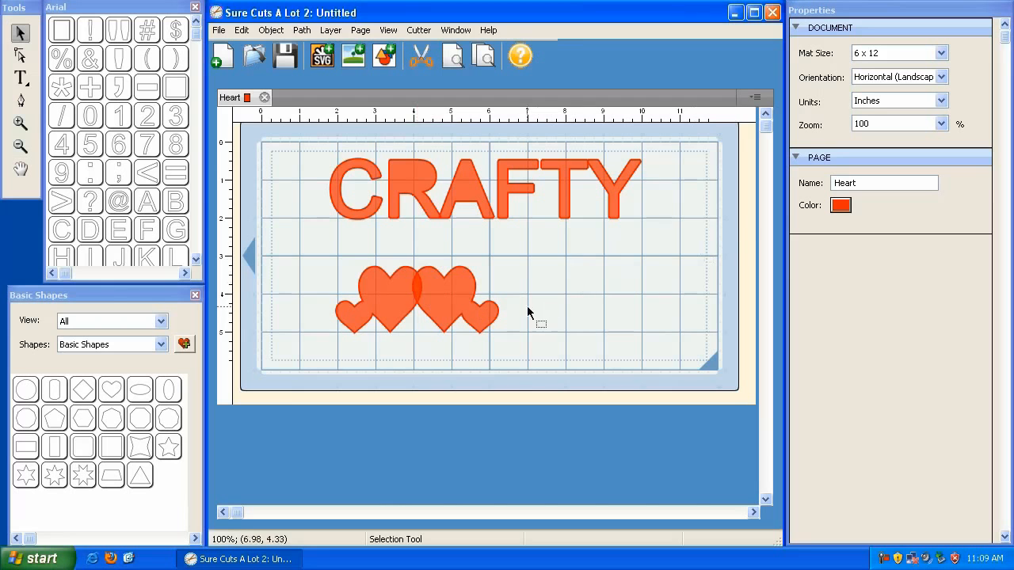
Enable Weld on both overlapping heart shapes and preview their cut lines up close.
click(21, 123)
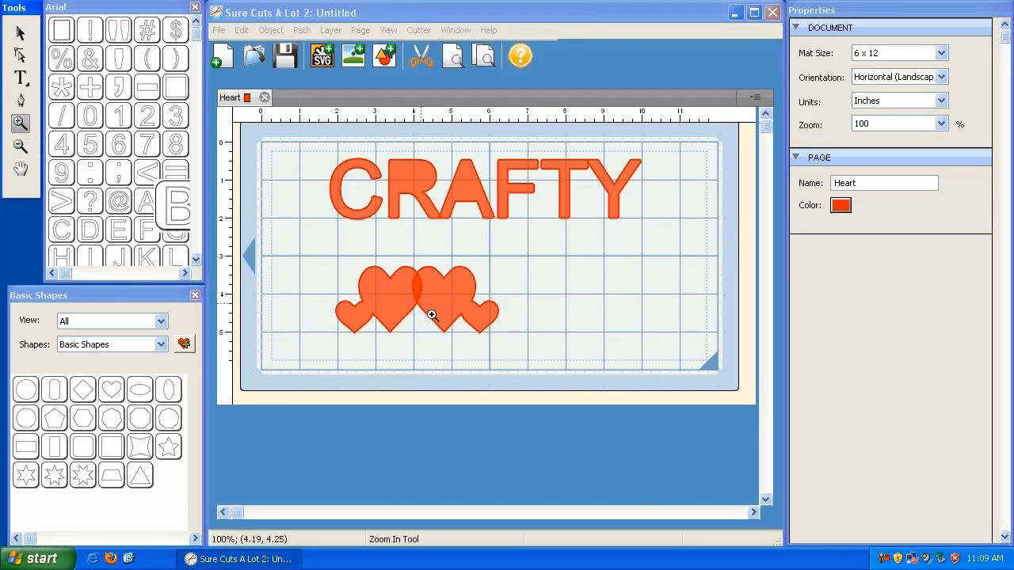
click(432, 315)
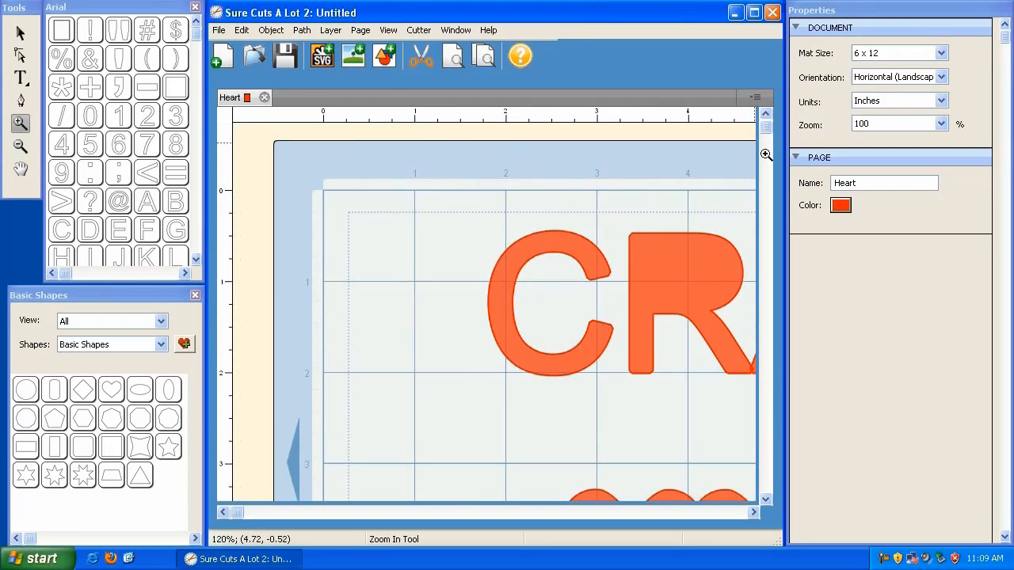
click(20, 33)
drag(765, 127, 730, 391)
drag(238, 513, 372, 513)
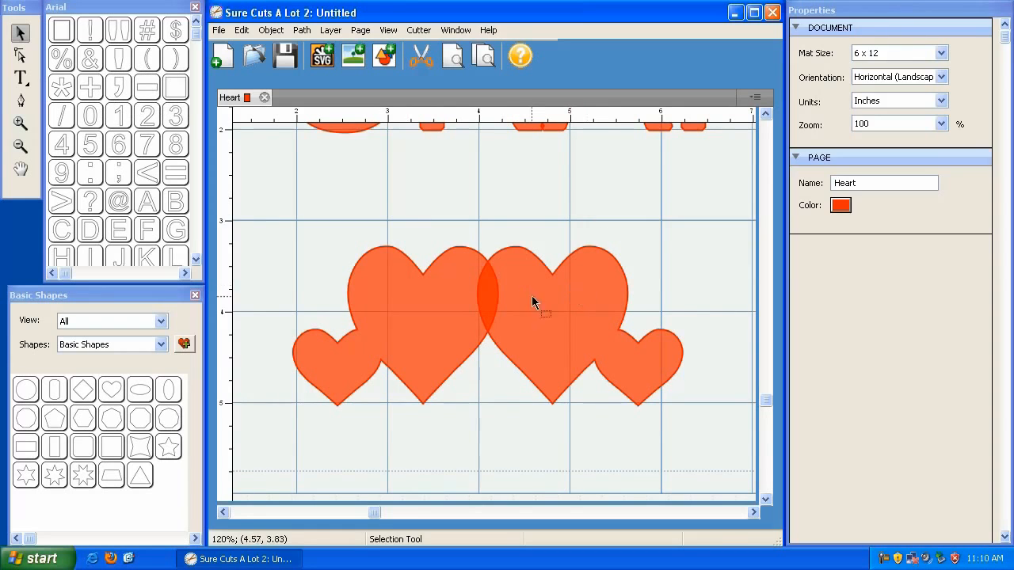
click(571, 330)
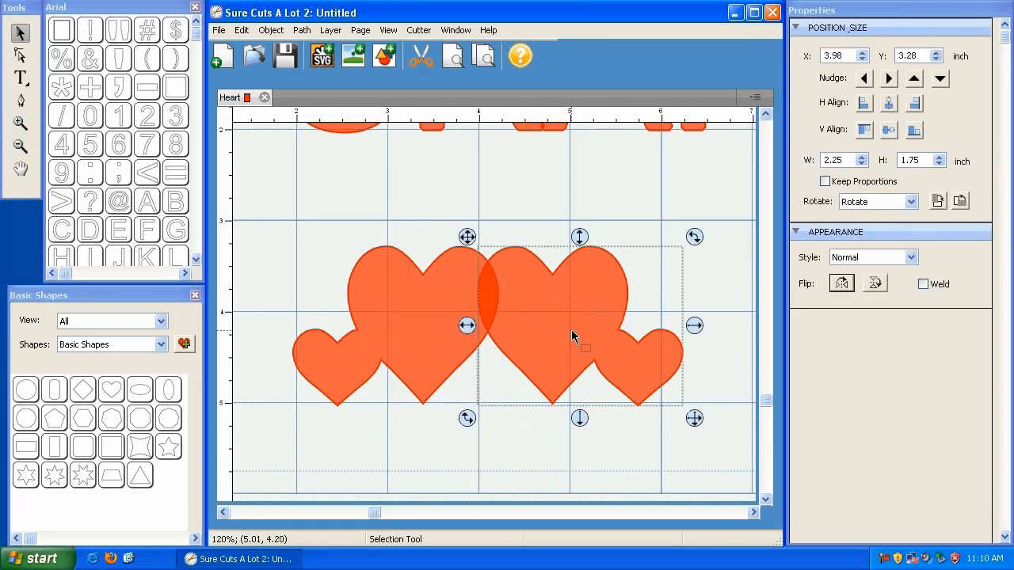
click(924, 284)
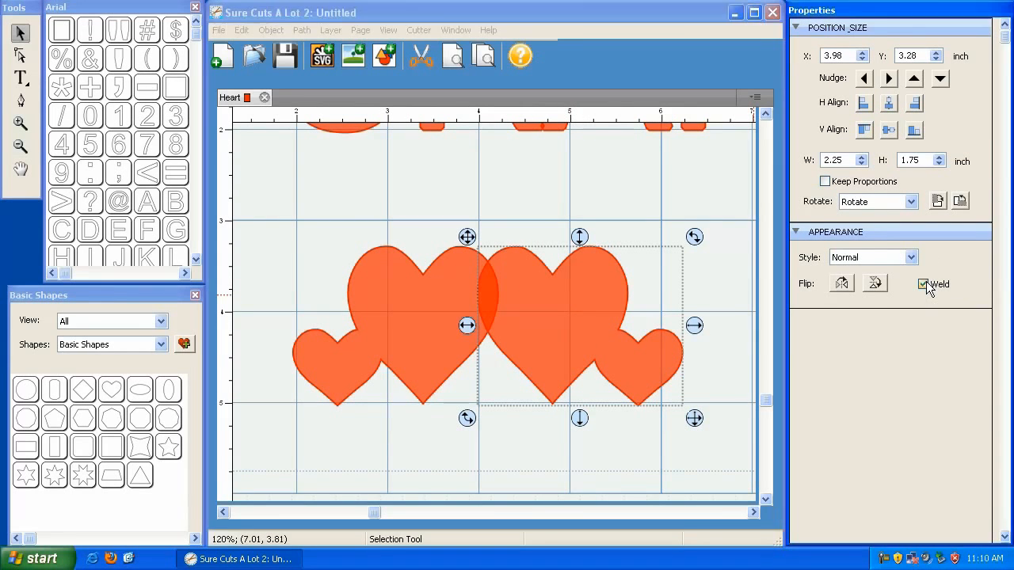
click(373, 332)
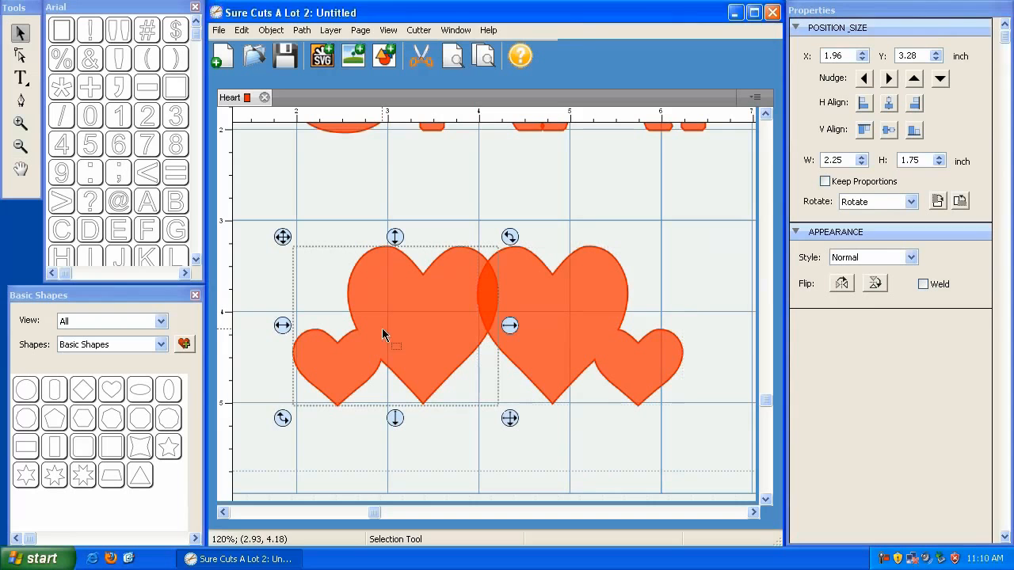
click(924, 284)
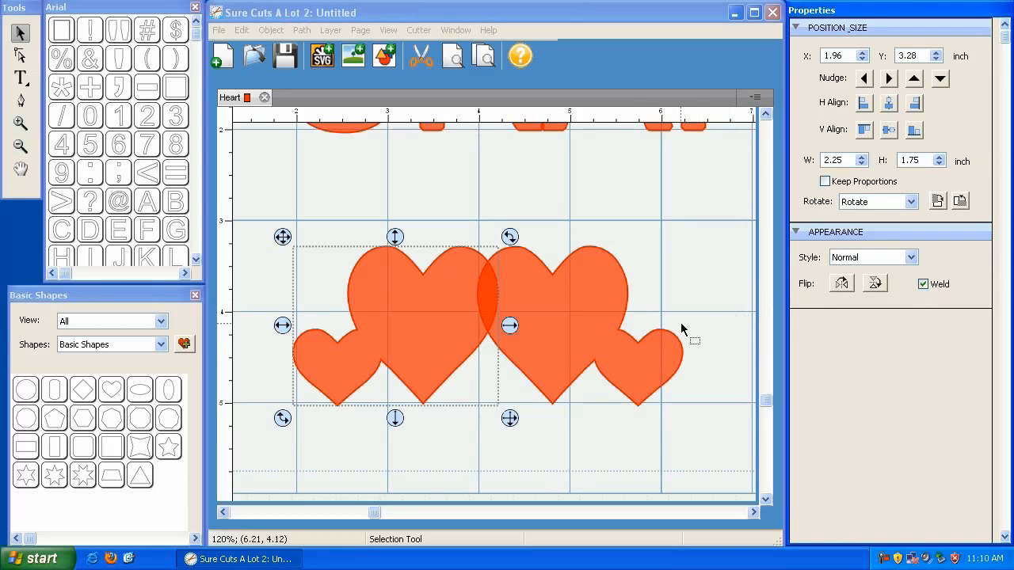
click(658, 231)
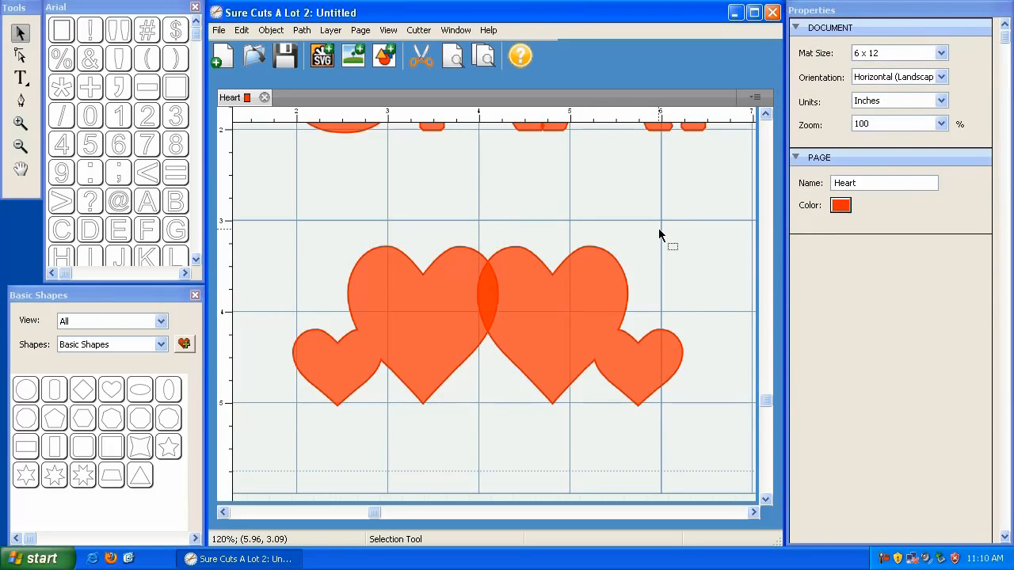
click(453, 66)
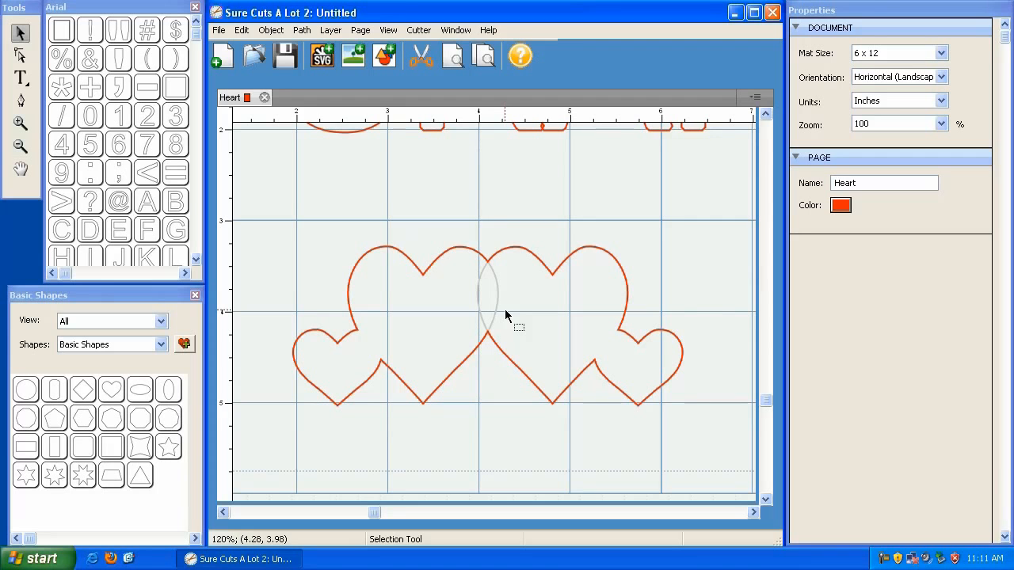
Turn off Weld on the right-hand heart shape and preview the cut lines without it.
click(557, 309)
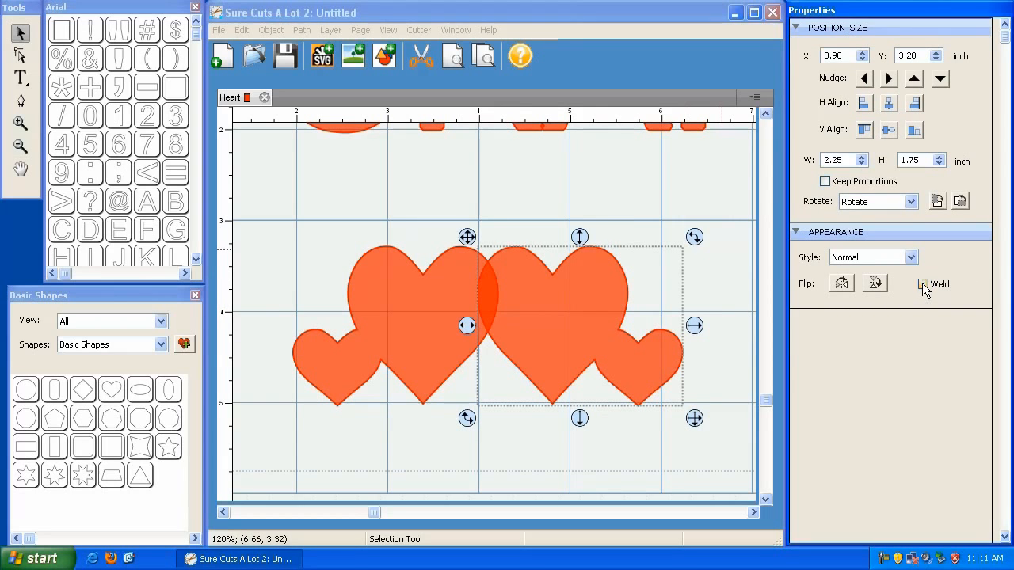
click(541, 151)
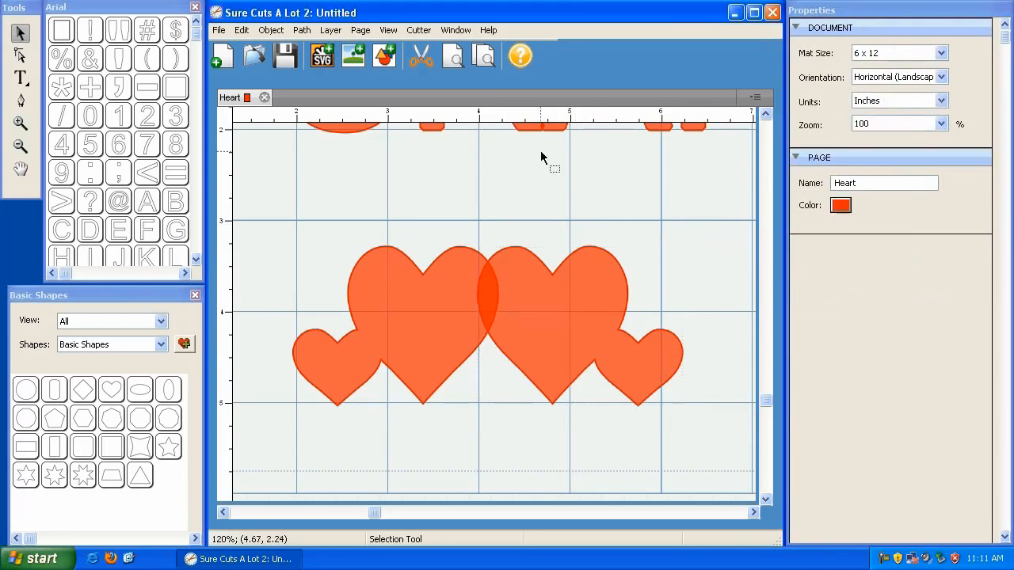
click(452, 61)
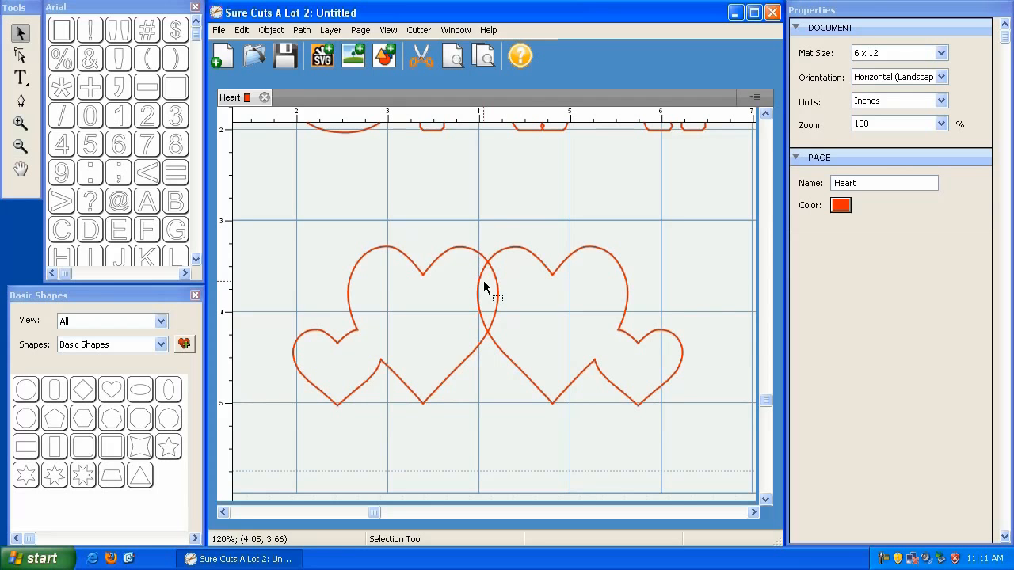
Re-enable Weld on the right-hand heart shape and preview the welded cut lines.
click(531, 278)
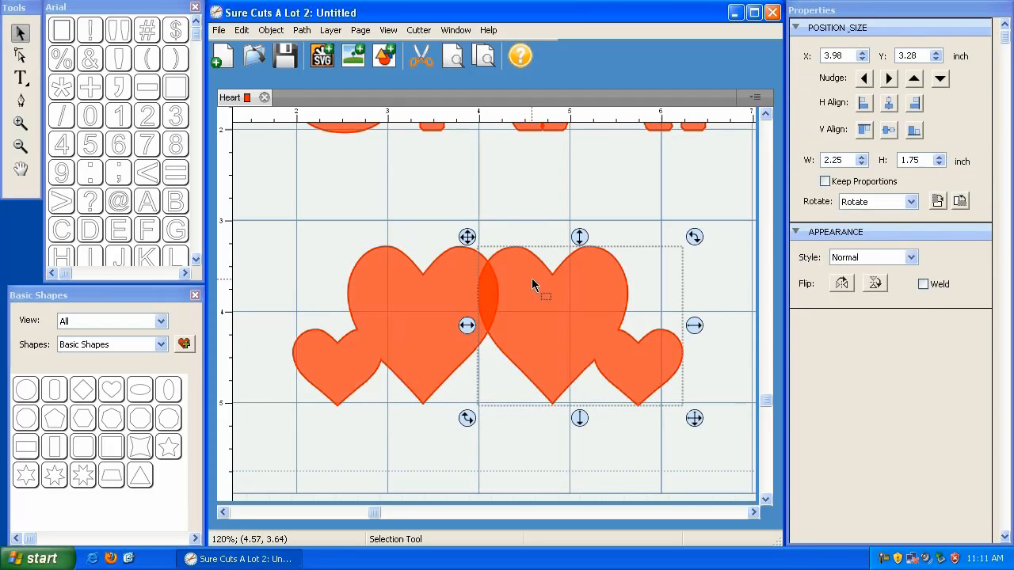
click(924, 283)
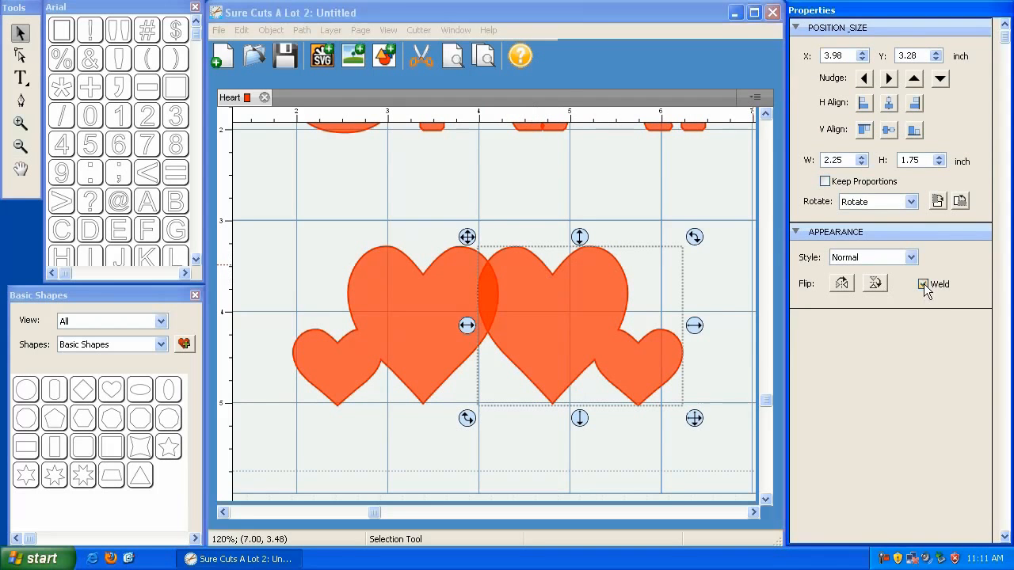
click(454, 57)
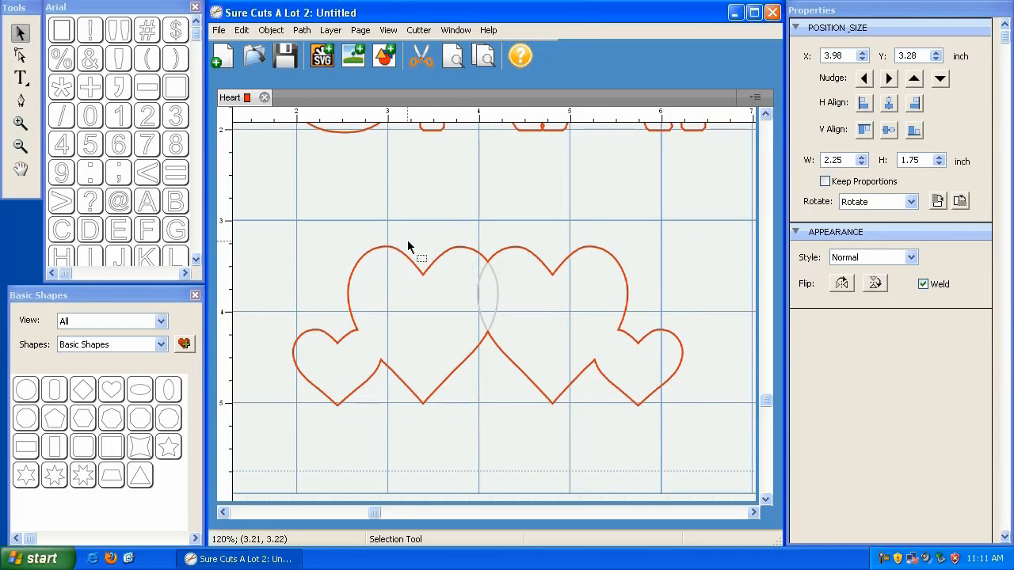